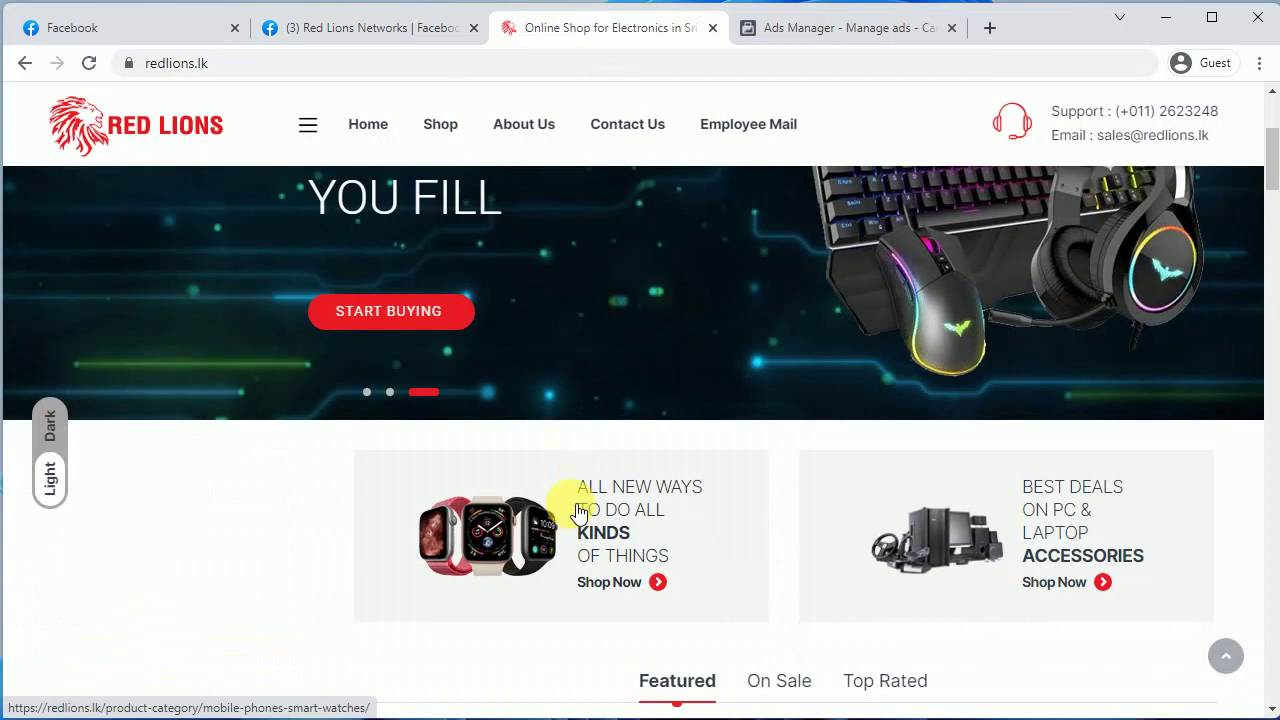
Switch to Ads Manager and start a new campaign with the Catalog sales objective.
left_click(801, 31)
left_click(100, 246)
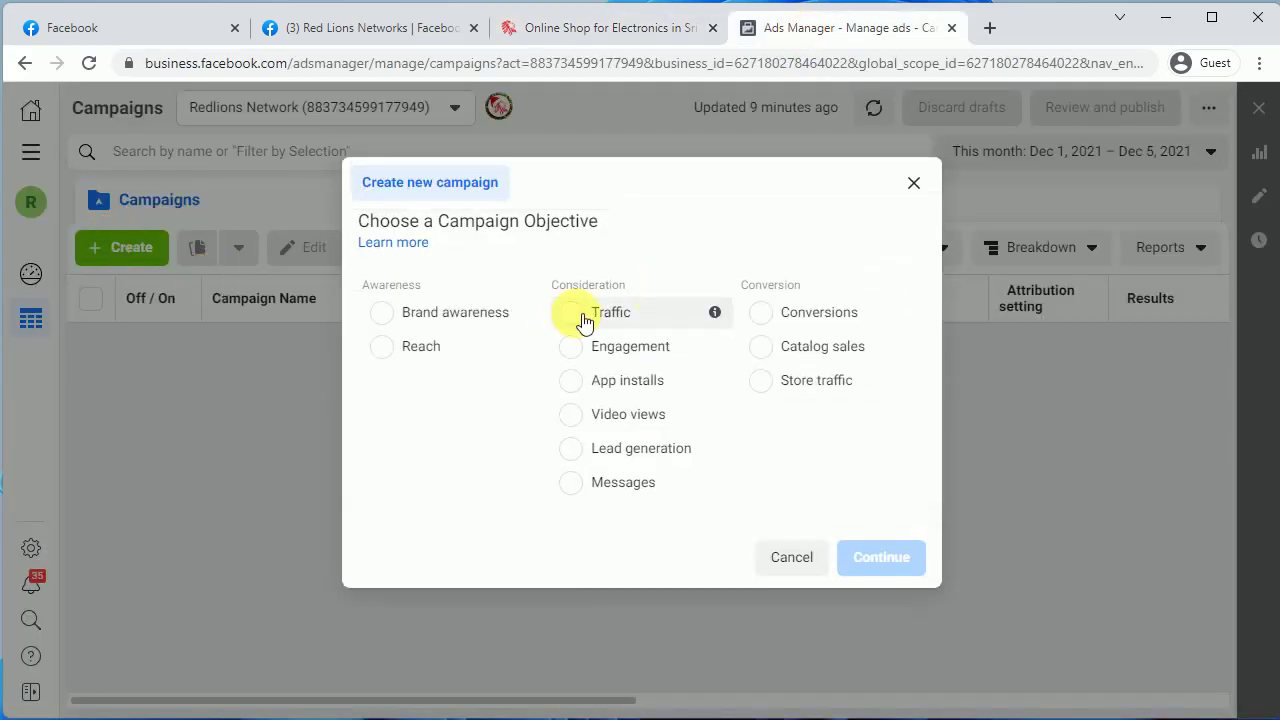
left_click(850, 347)
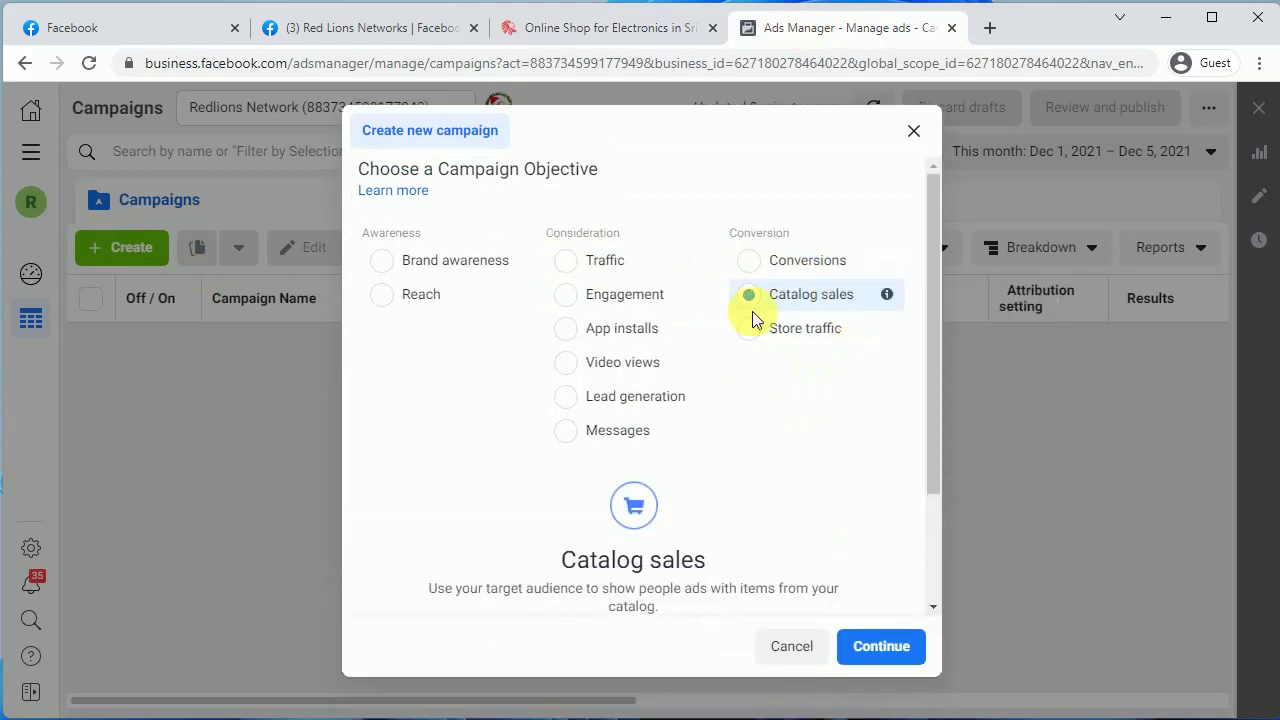
scroll(780, 400, "down", 2)
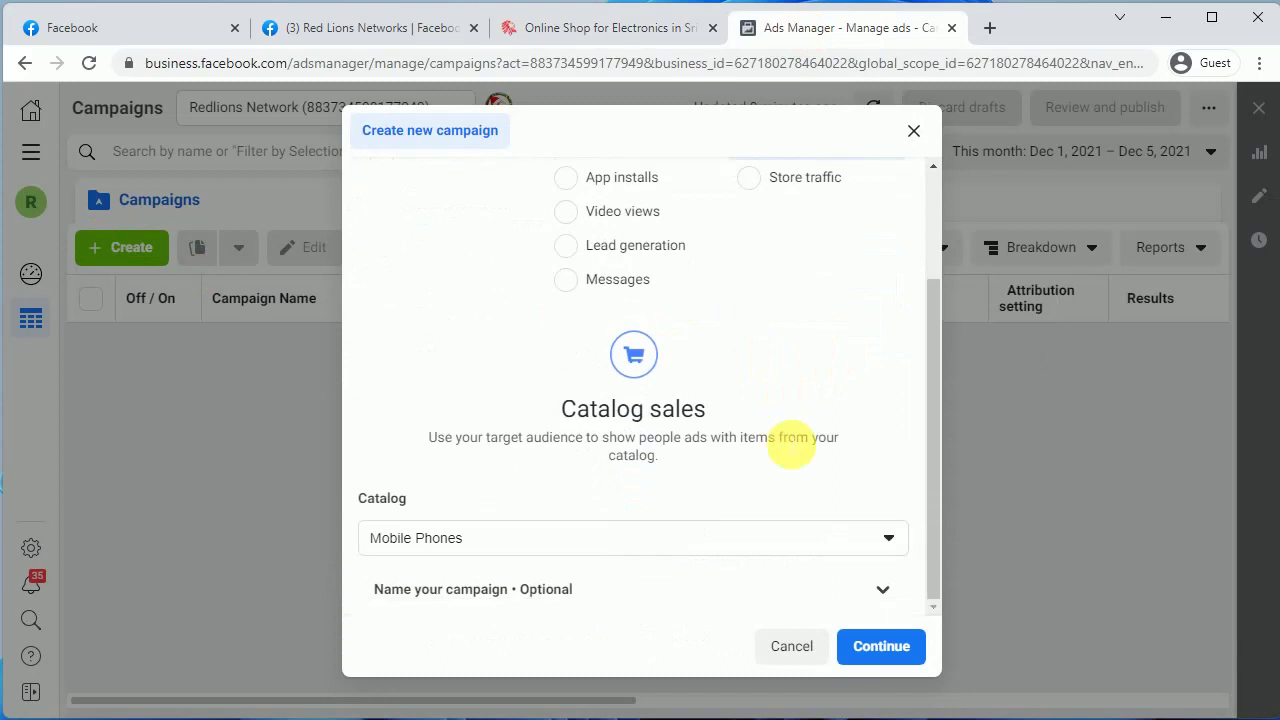
scroll(814, 423, "up", 2)
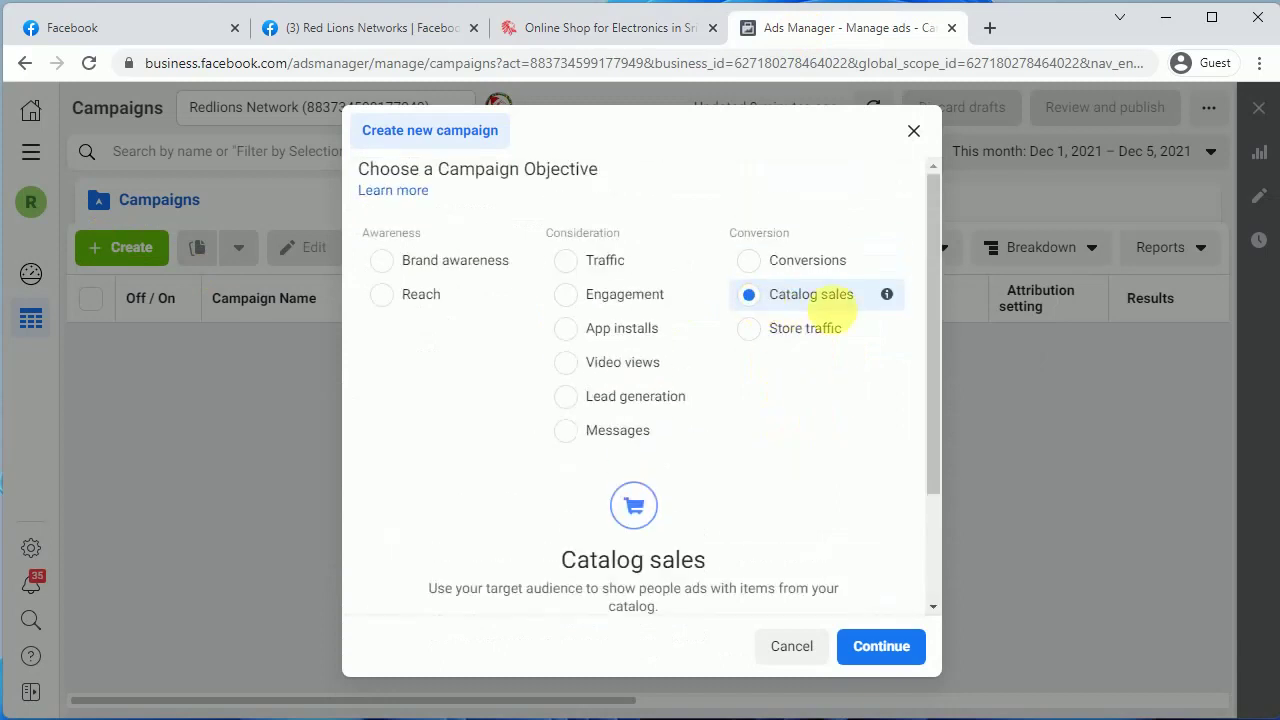
scroll(750, 466, "down", 2)
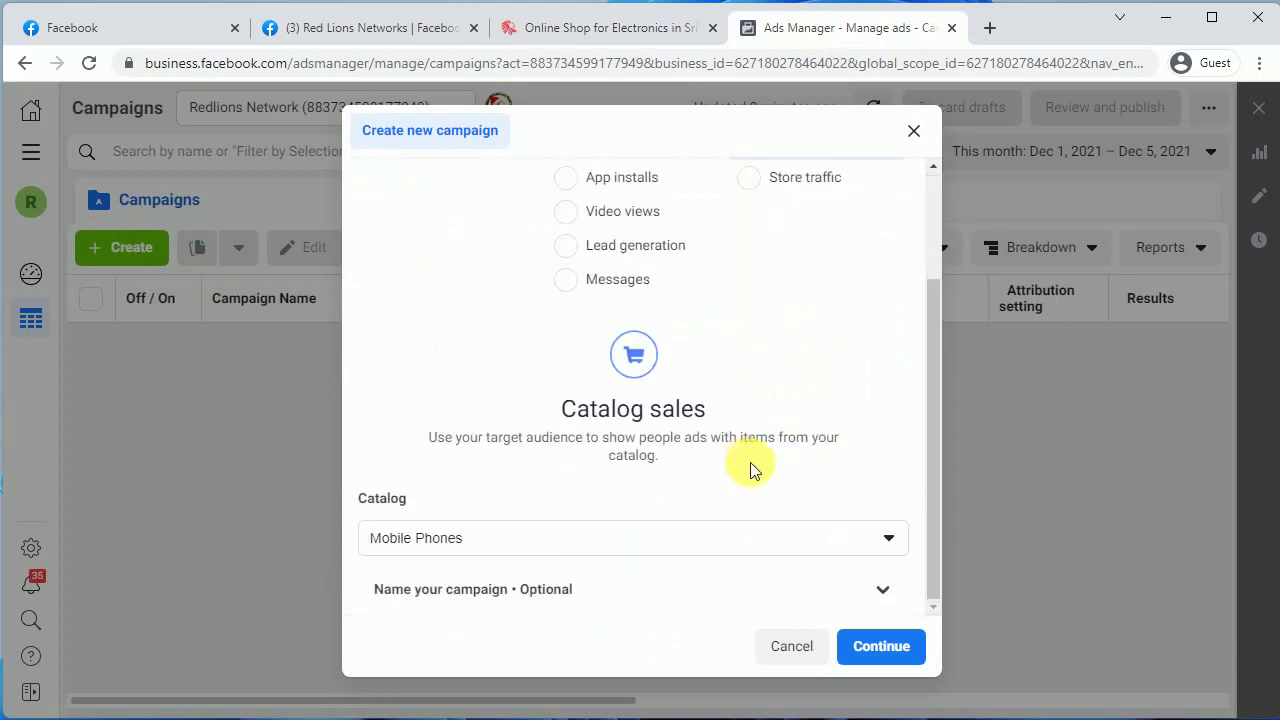
Choose the Mobile Phones catalog for the new campaign and continue to its settings.
left_click(447, 537)
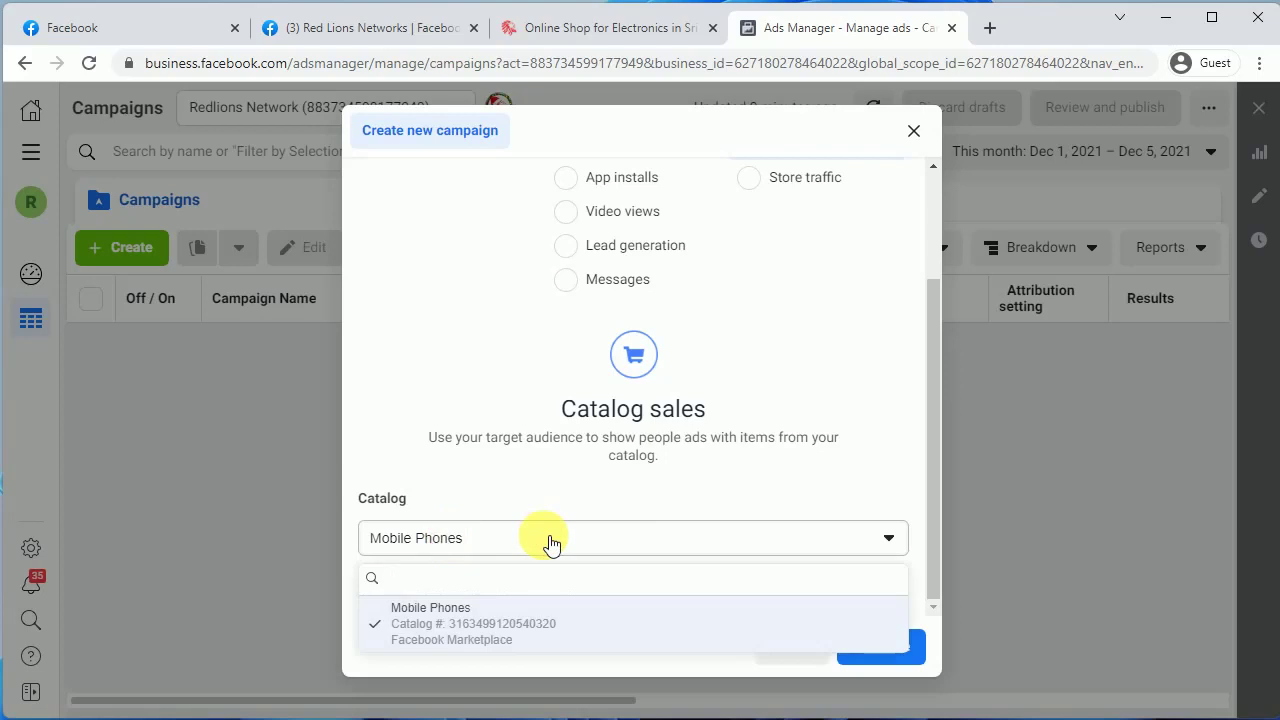
mouse_move(498, 638)
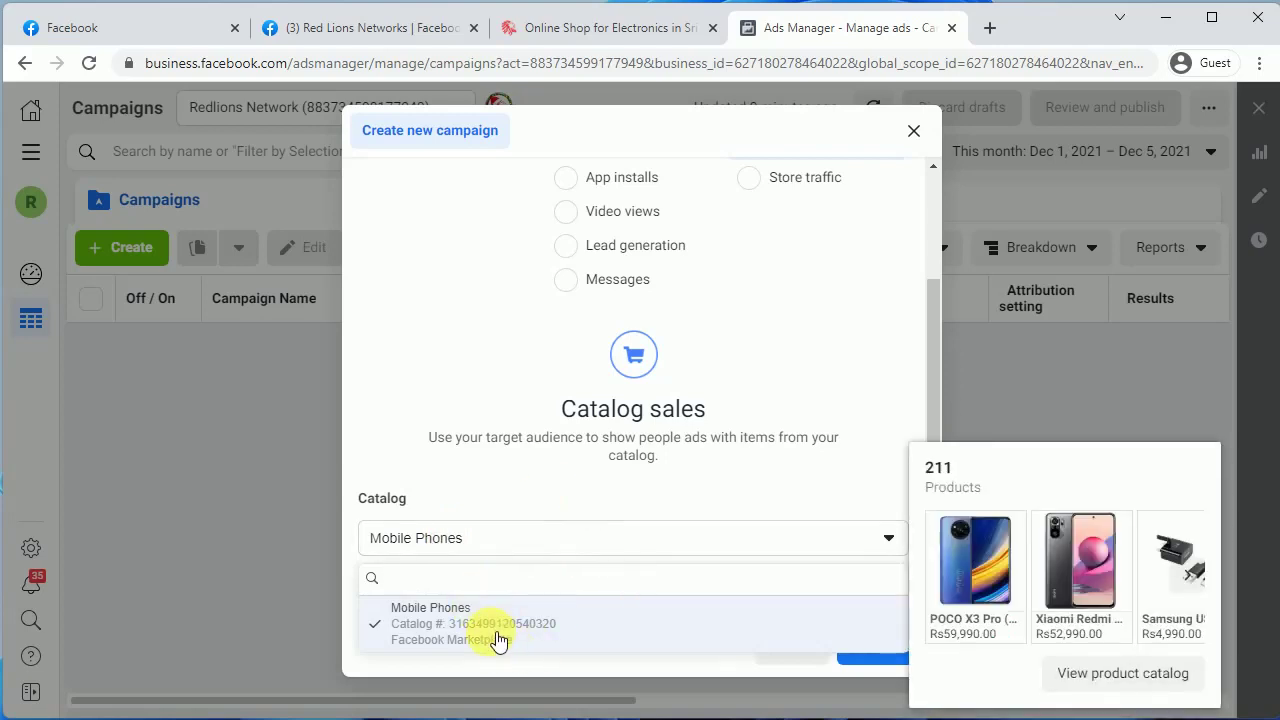
left_click(498, 640)
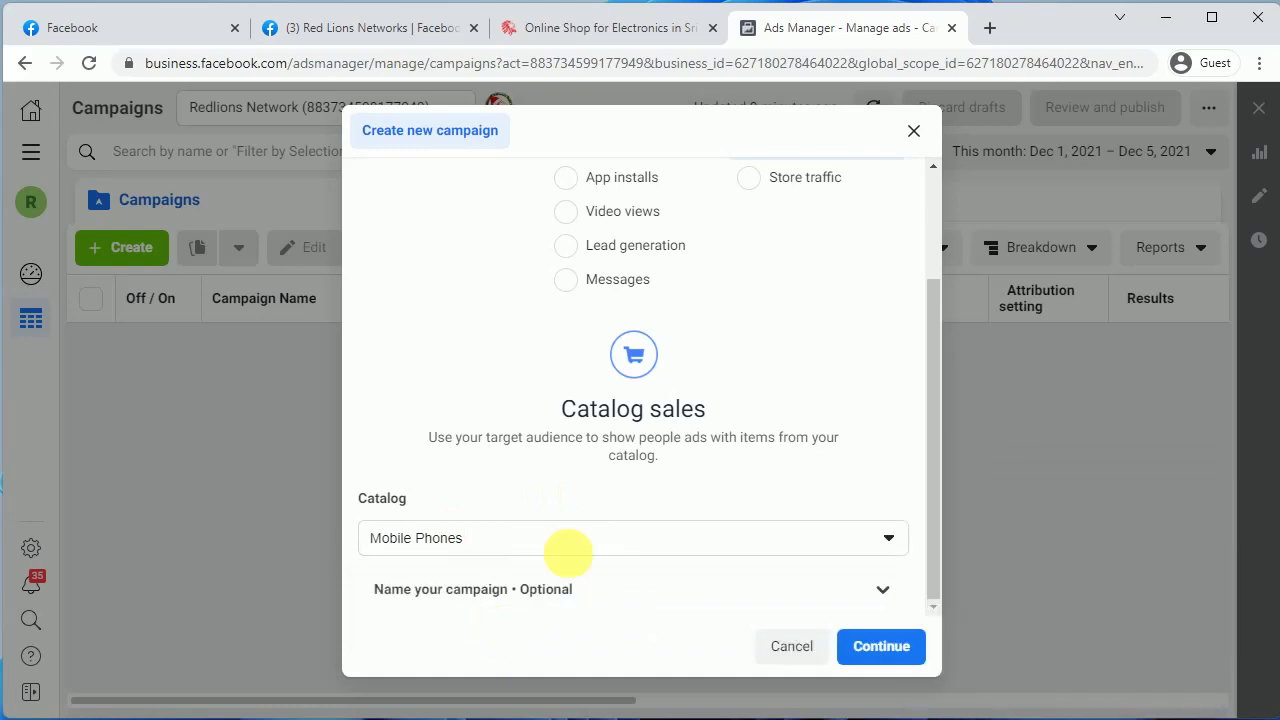
left_click(889, 648)
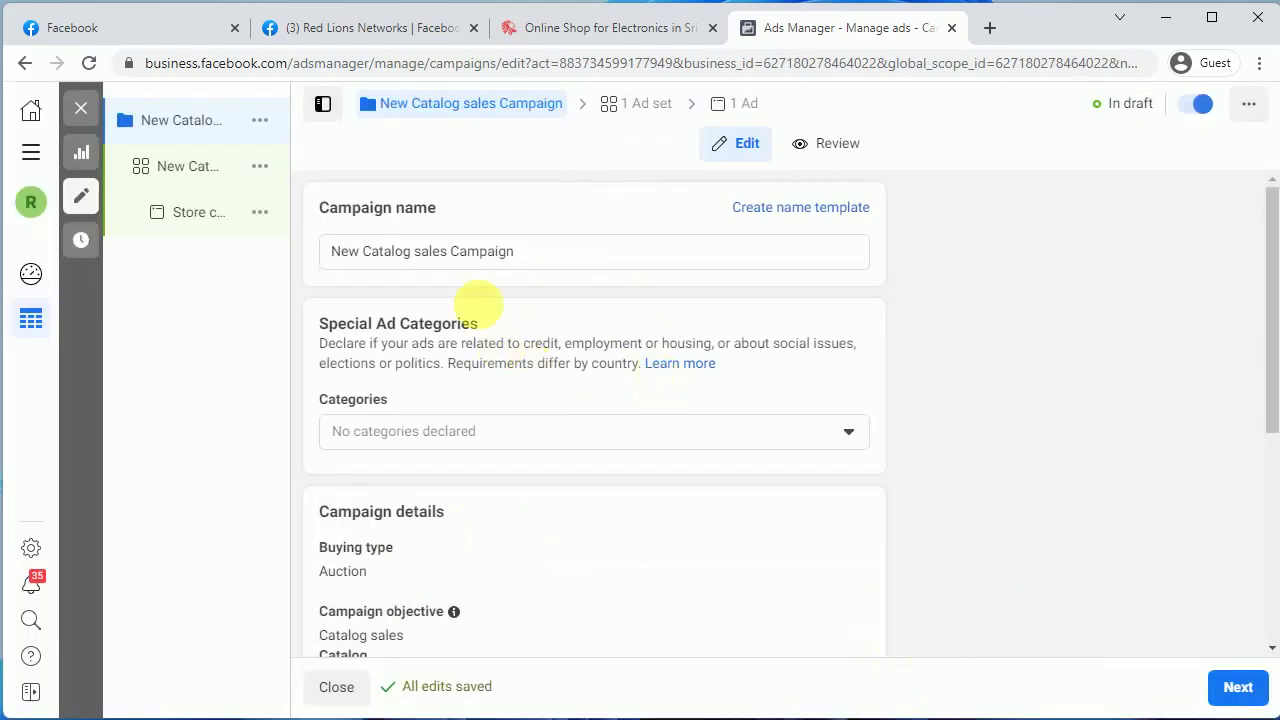
Rename the campaign to "catalog sales 01", correcting the misspelled word "catlog".
left_click_drag(557, 263, 314, 249)
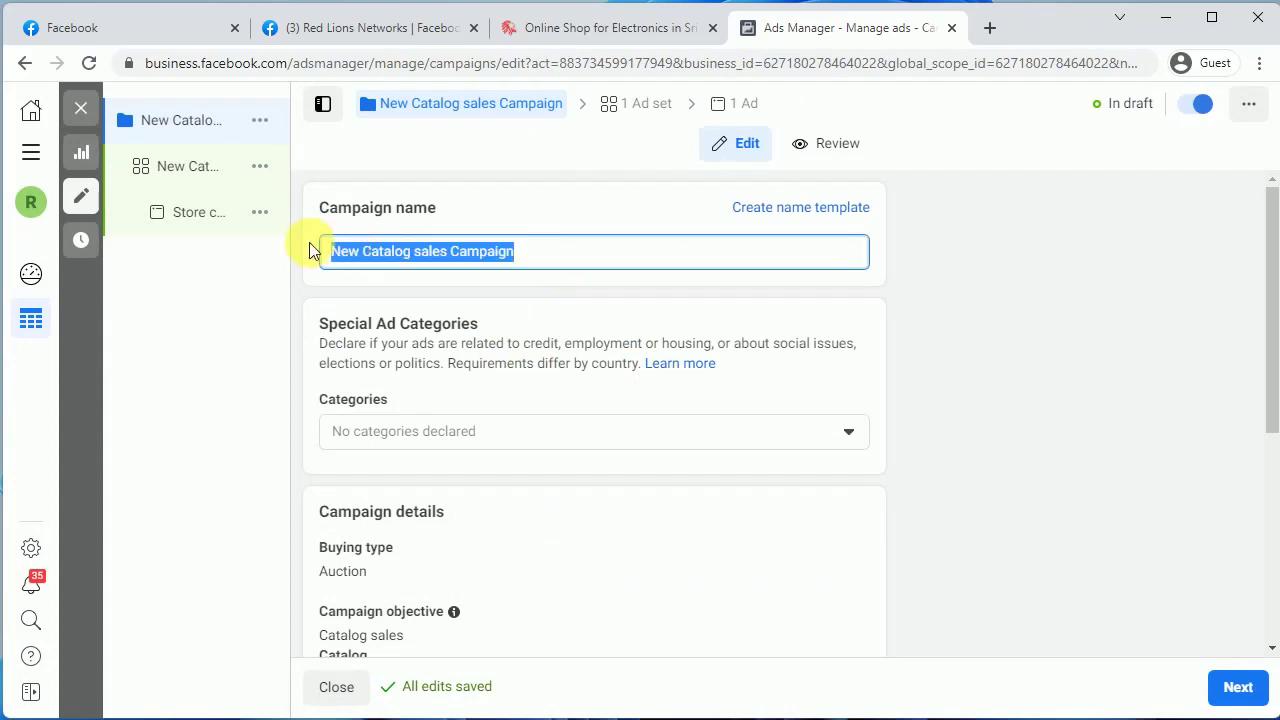
type("catlog sales")
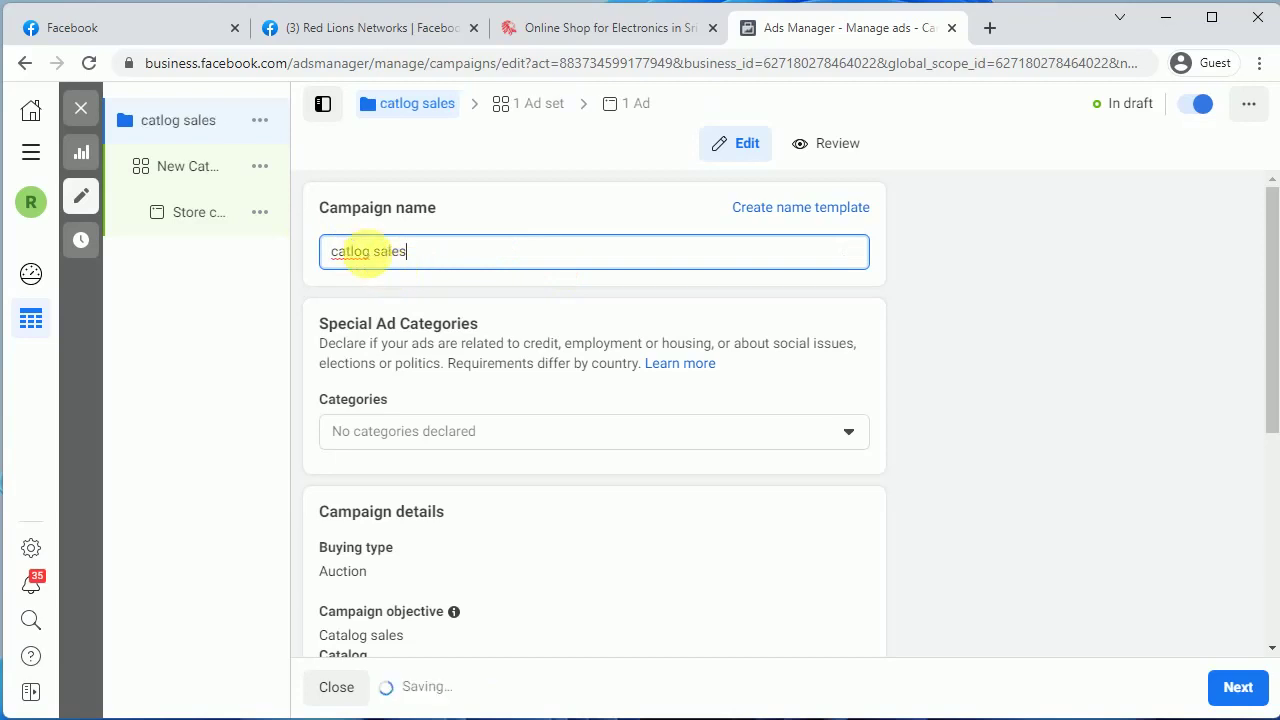
right_click(368, 257)
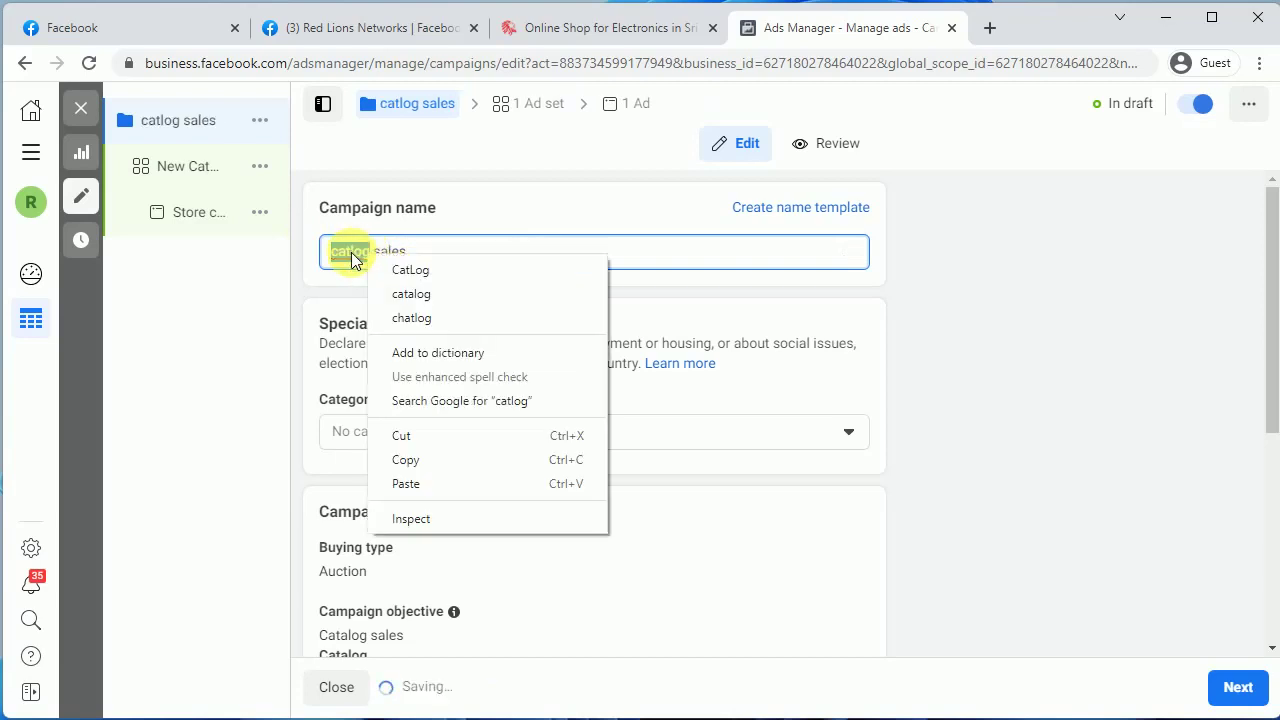
left_click(420, 294)
left_click(434, 251)
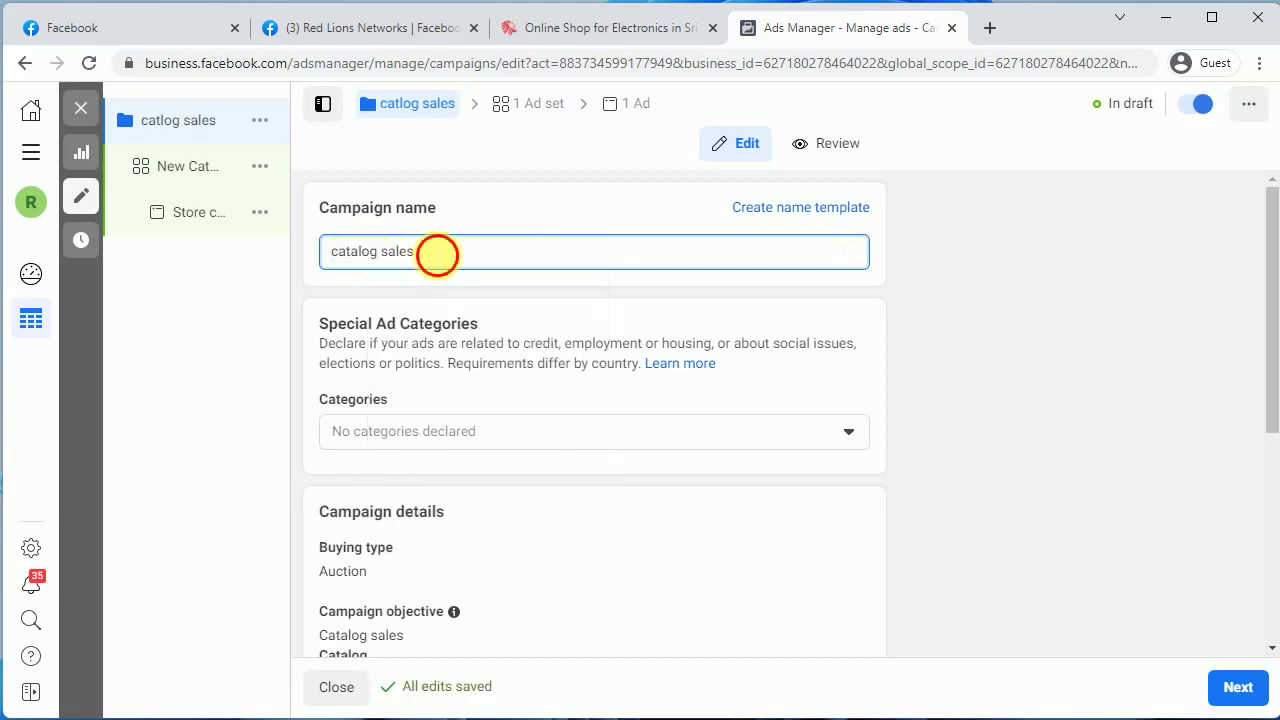
type("01")
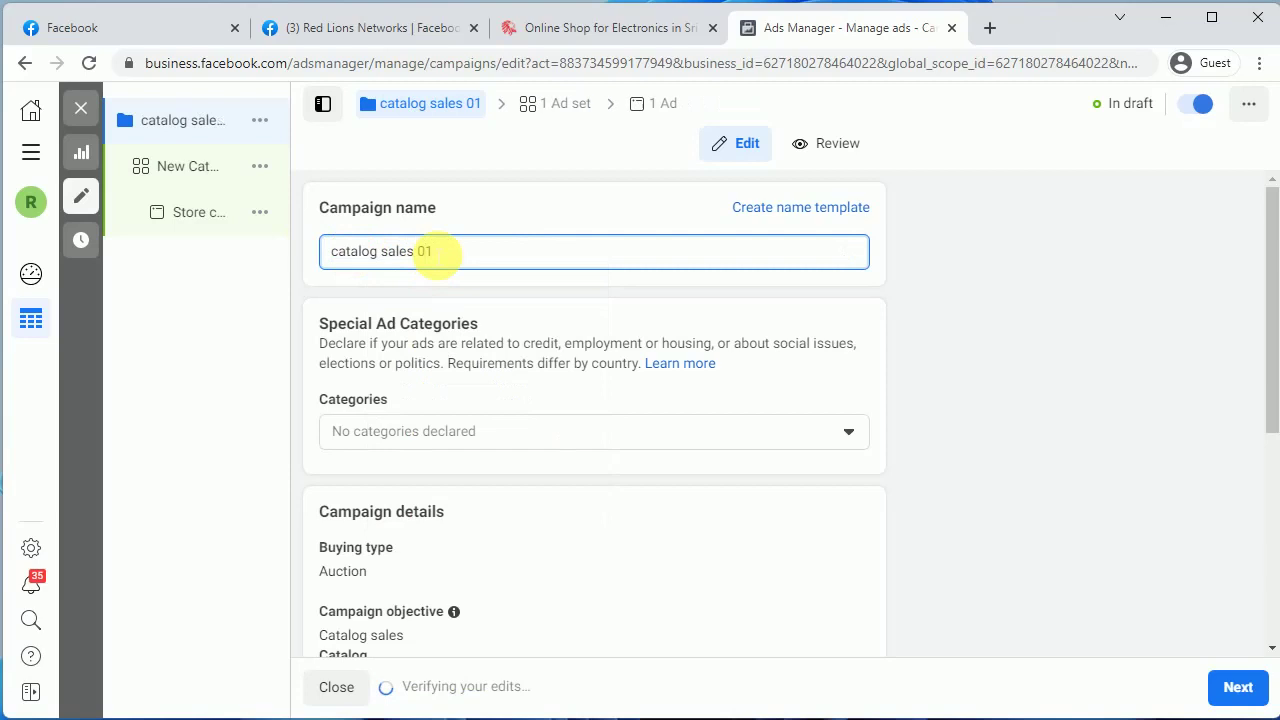
Open the ad set of the catalog sales 01 campaign for editing.
scroll(457, 290, "down", 3)
scroll(480, 421, "up", 1)
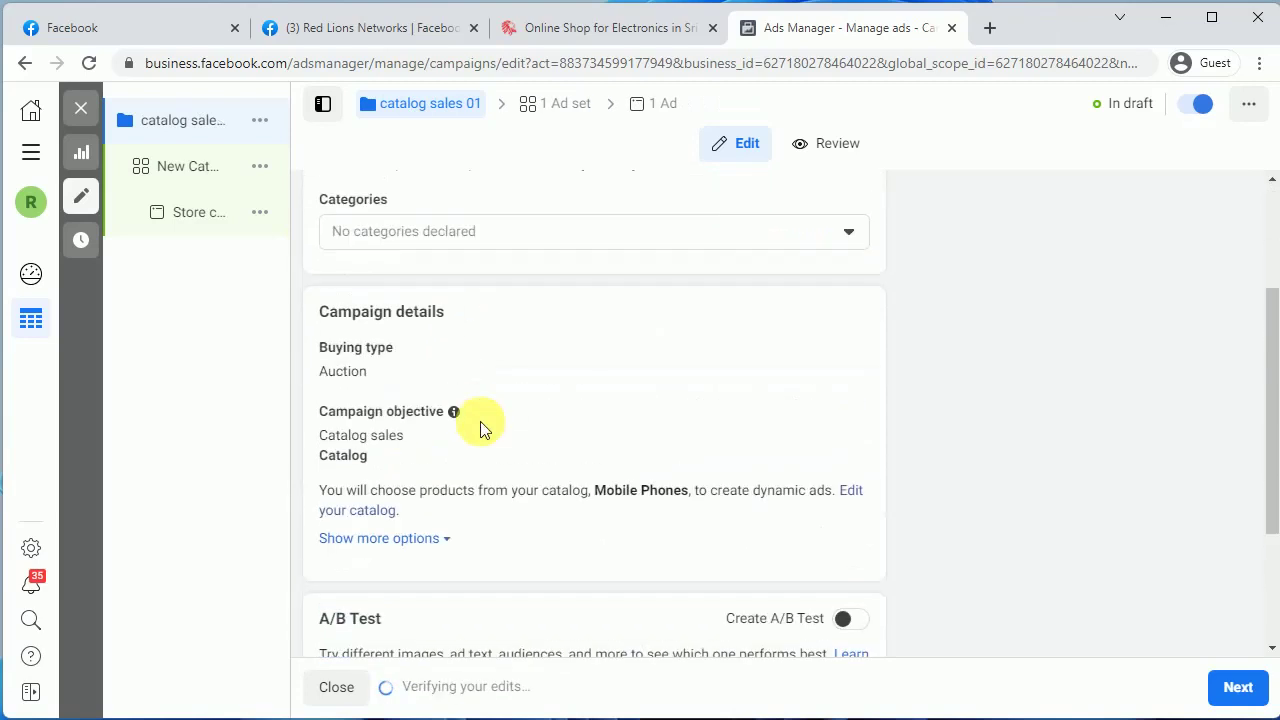
scroll(525, 493, "up", 2)
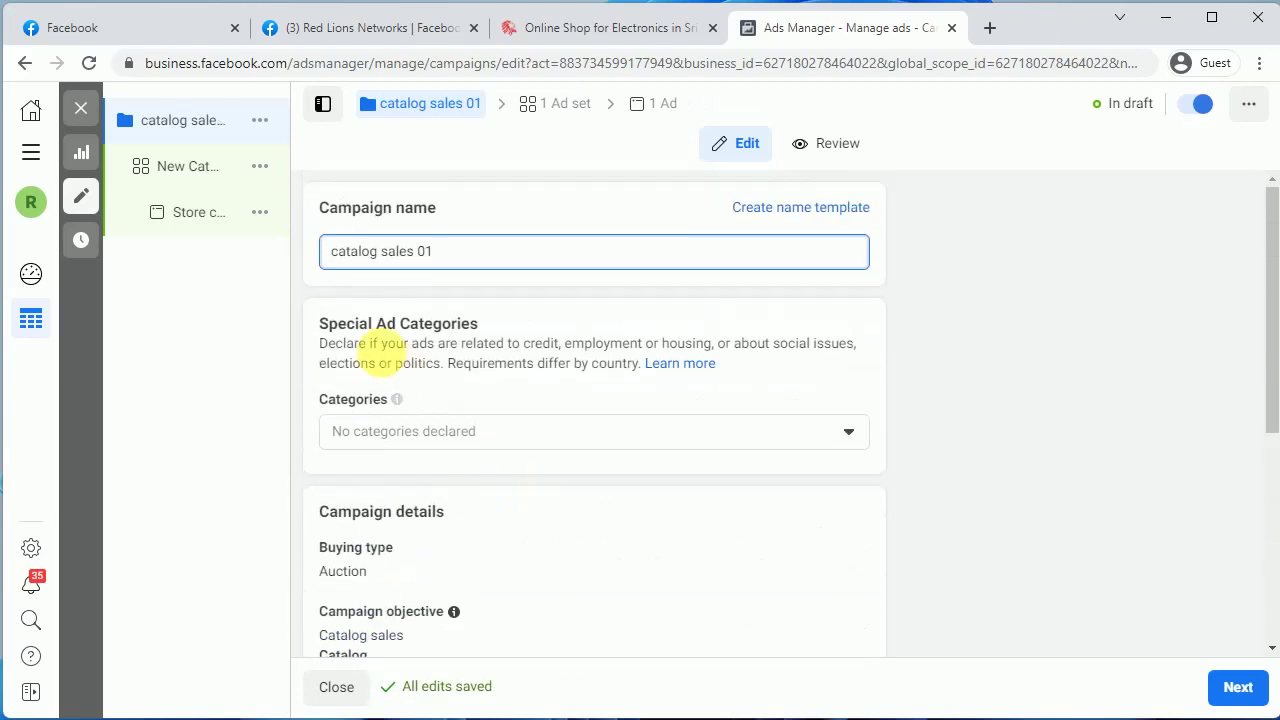
scroll(534, 491, "down", 2)
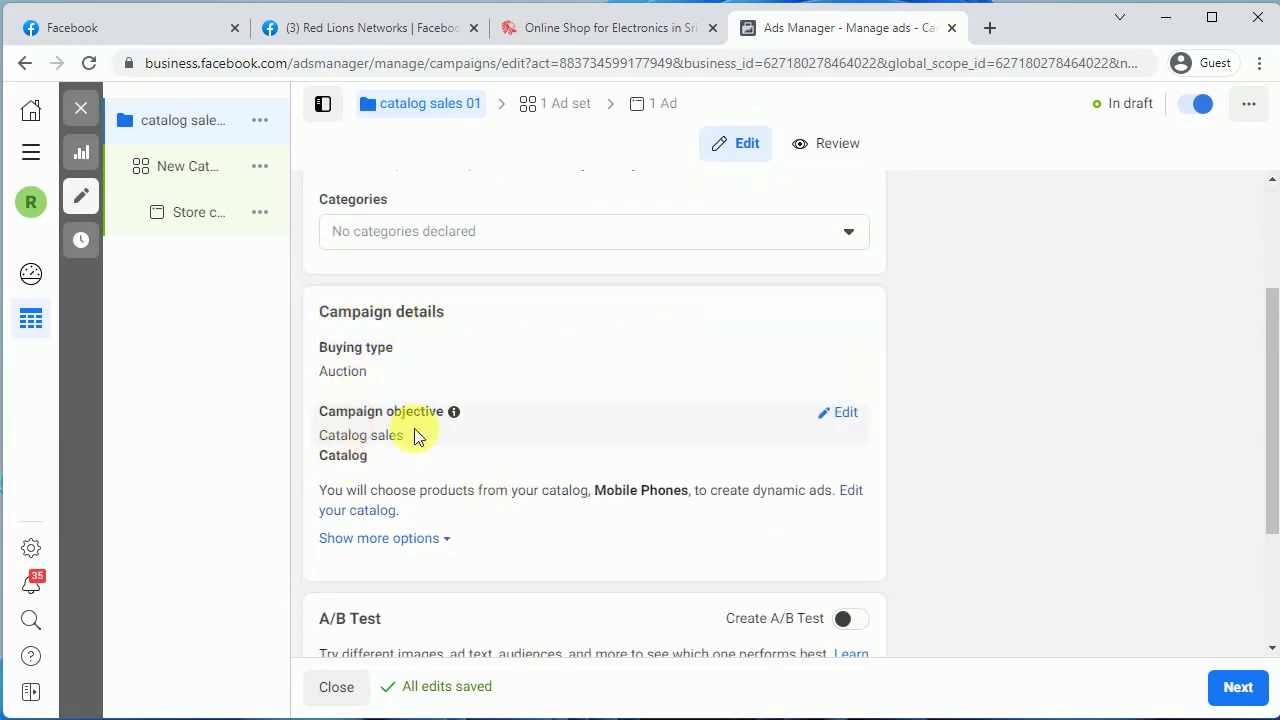
scroll(472, 521, "down", 2)
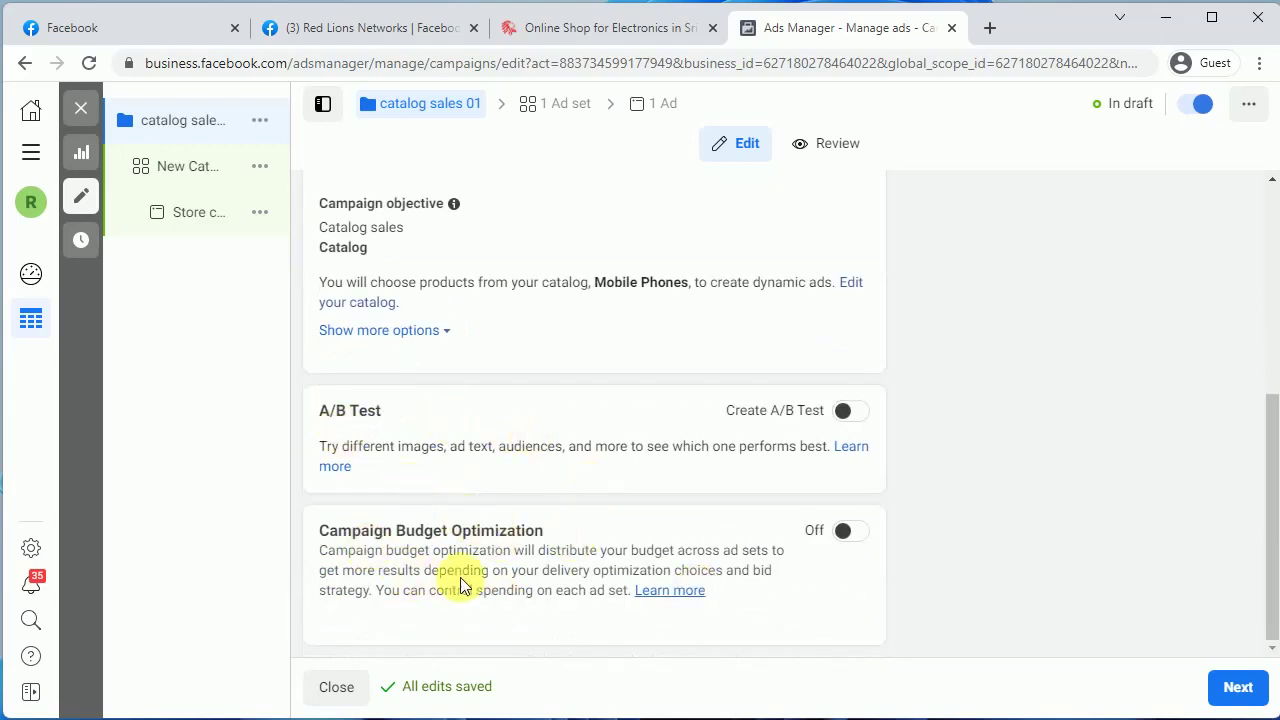
left_click(210, 172)
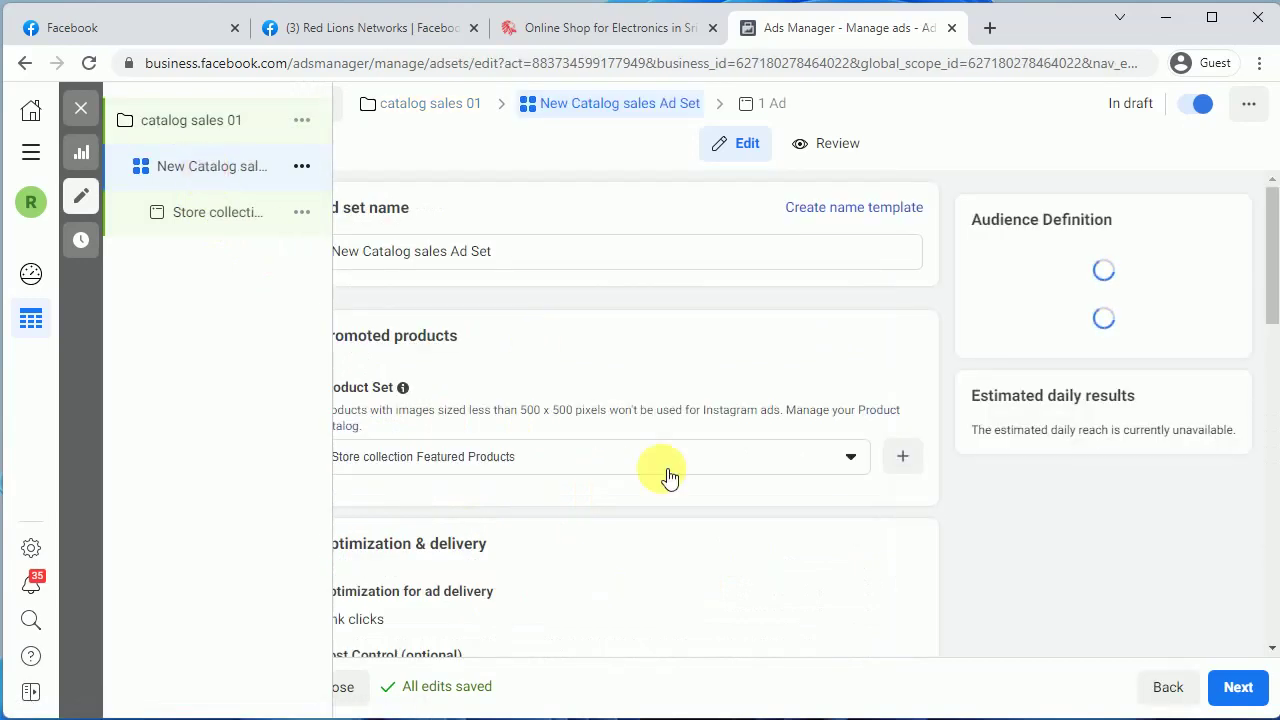
Rename the ad set to "catalog sales".
left_click(528, 251)
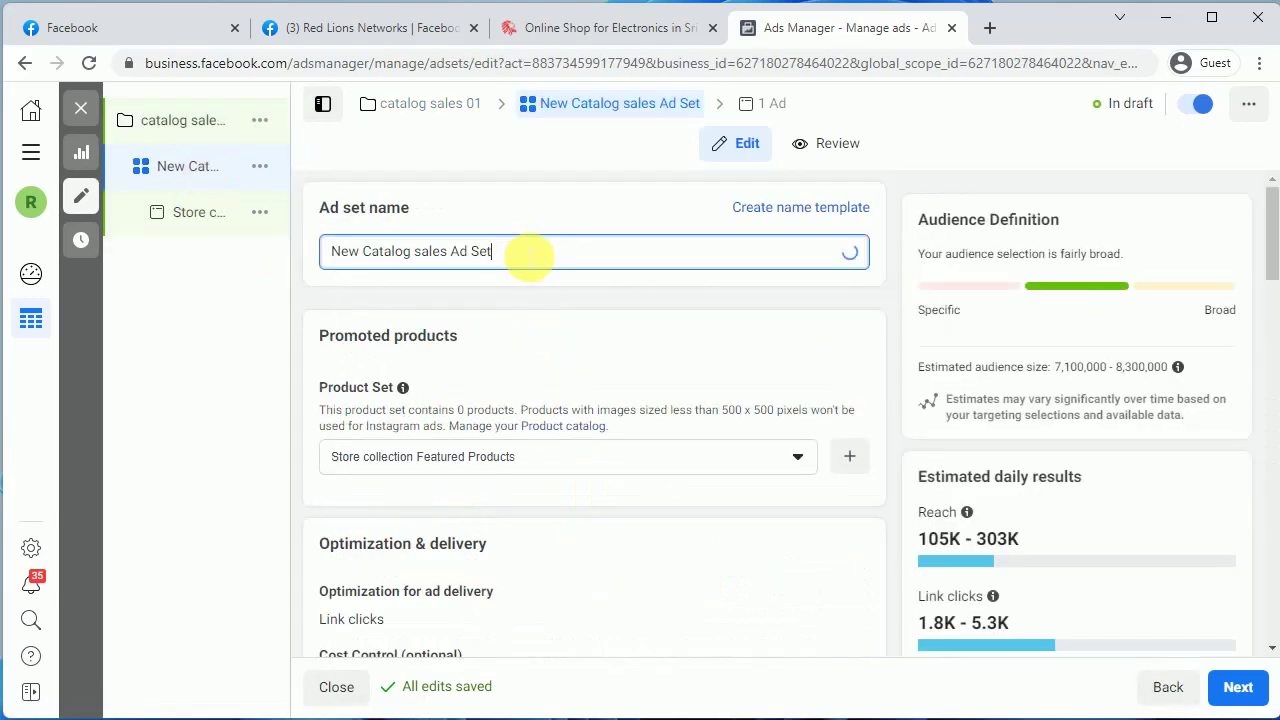
type("cat")
left_click_drag(528, 258, 237, 250)
type("cata")
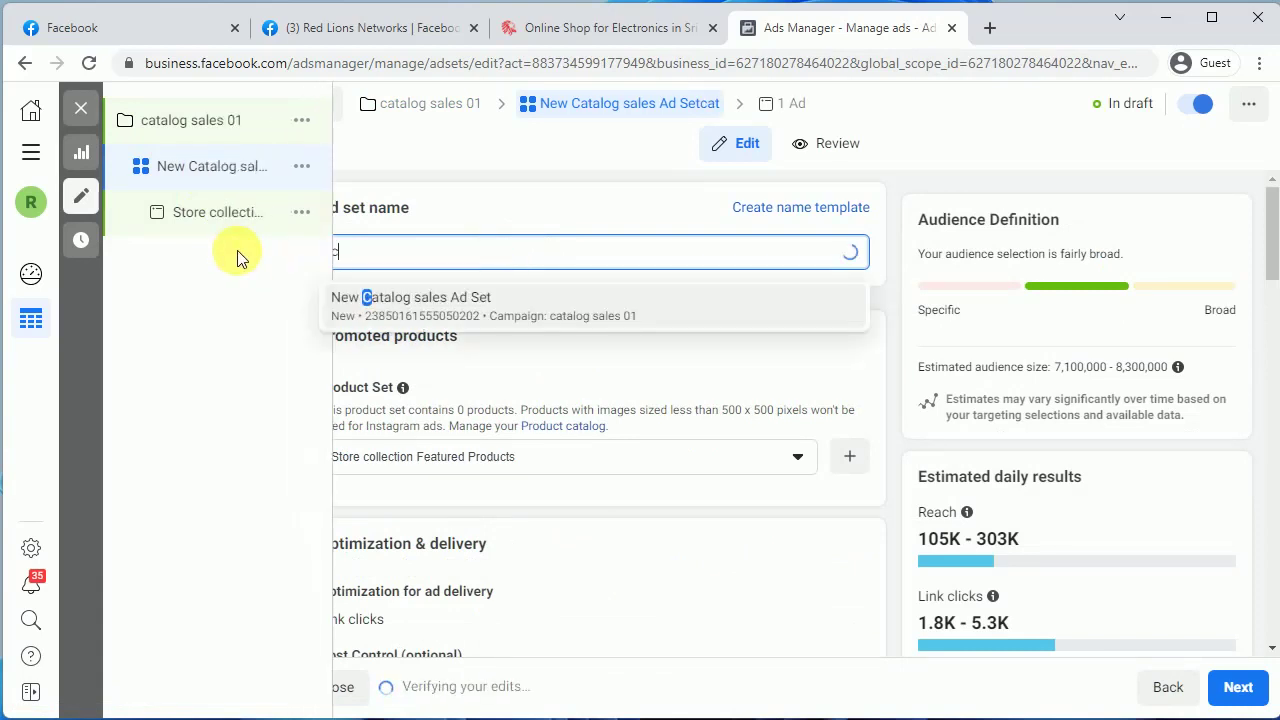
type("log sales")
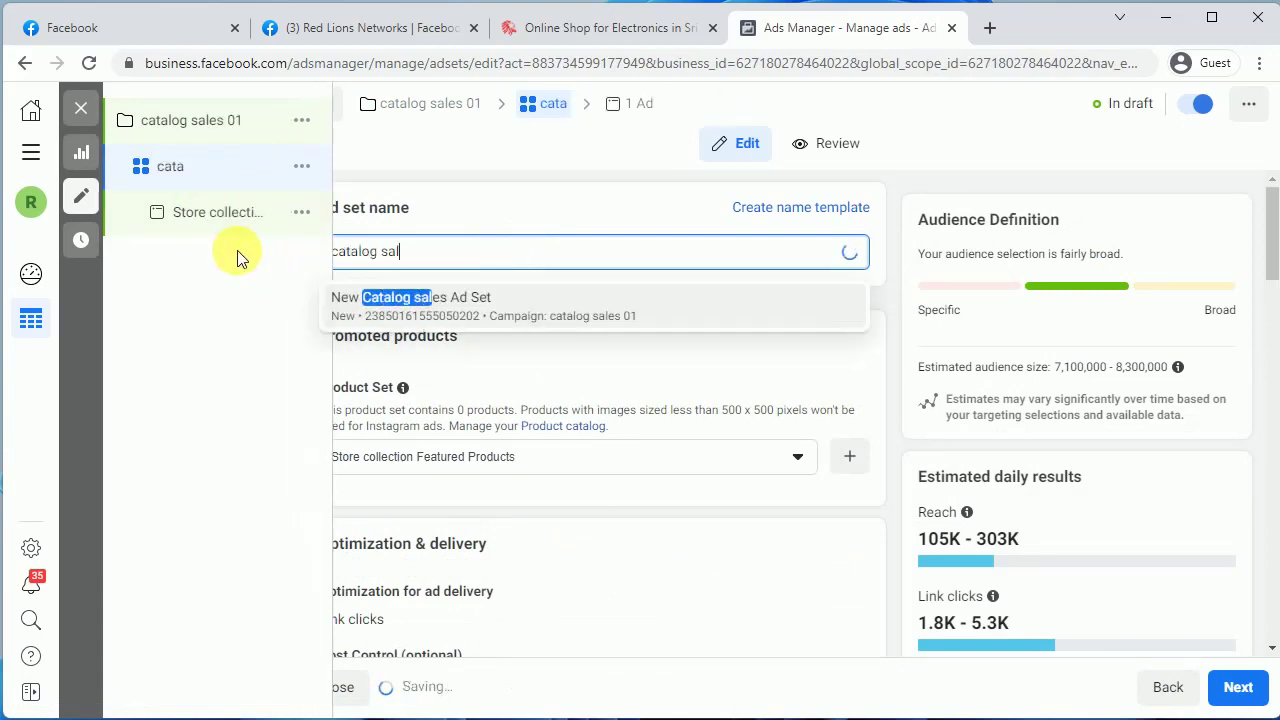
left_click(543, 362)
Set the ad set's promoted product set to Store collection All Products.
scroll(563, 370, "down", 1)
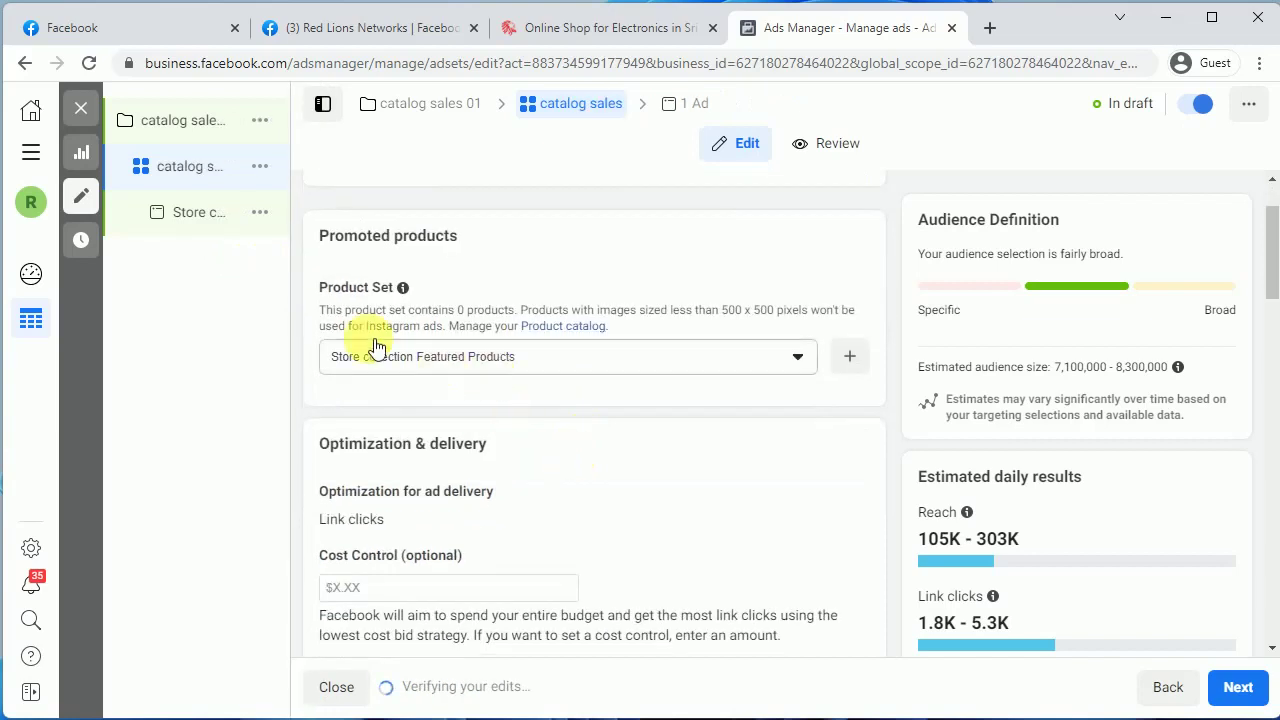
left_click(491, 364)
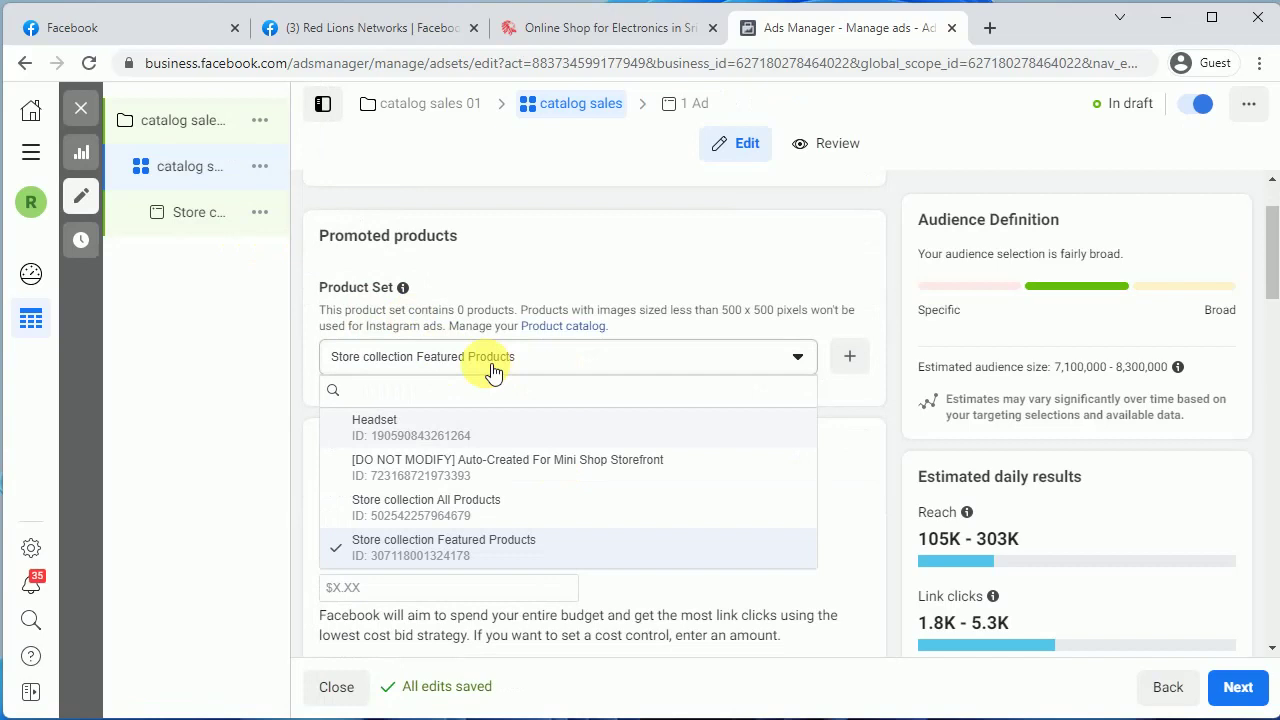
mouse_move(417, 440)
mouse_move(425, 478)
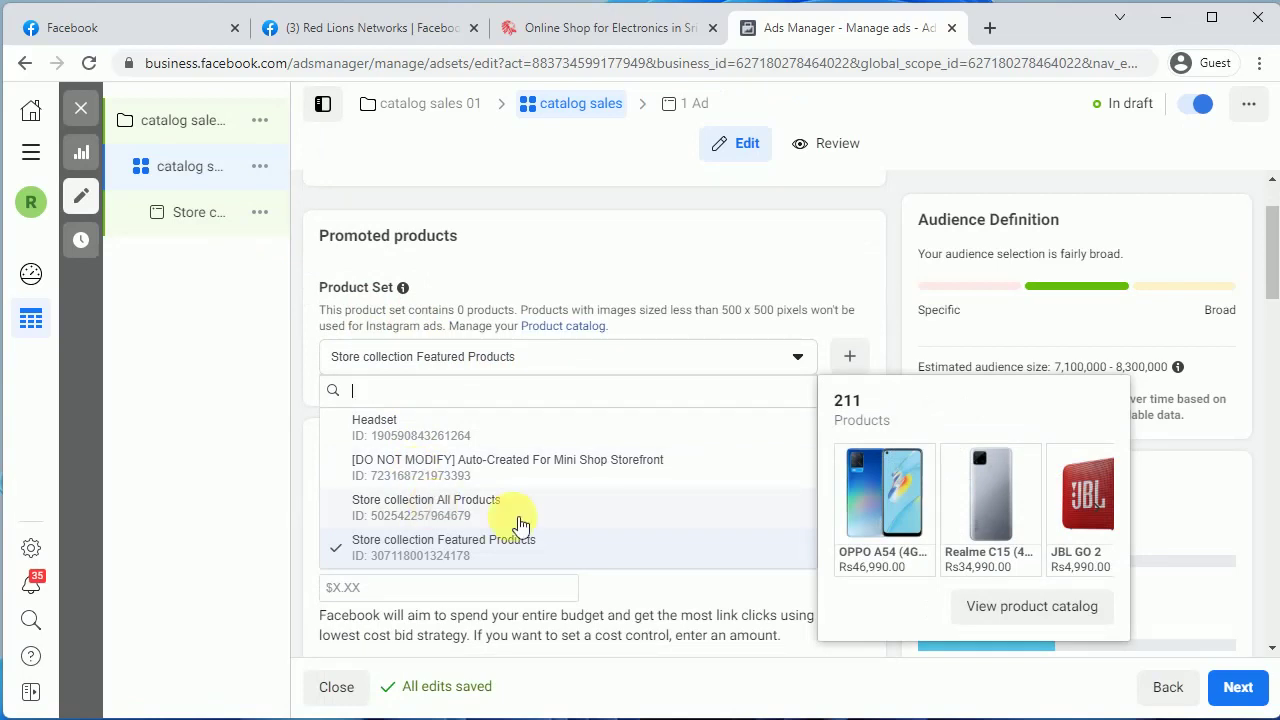
left_click(473, 507)
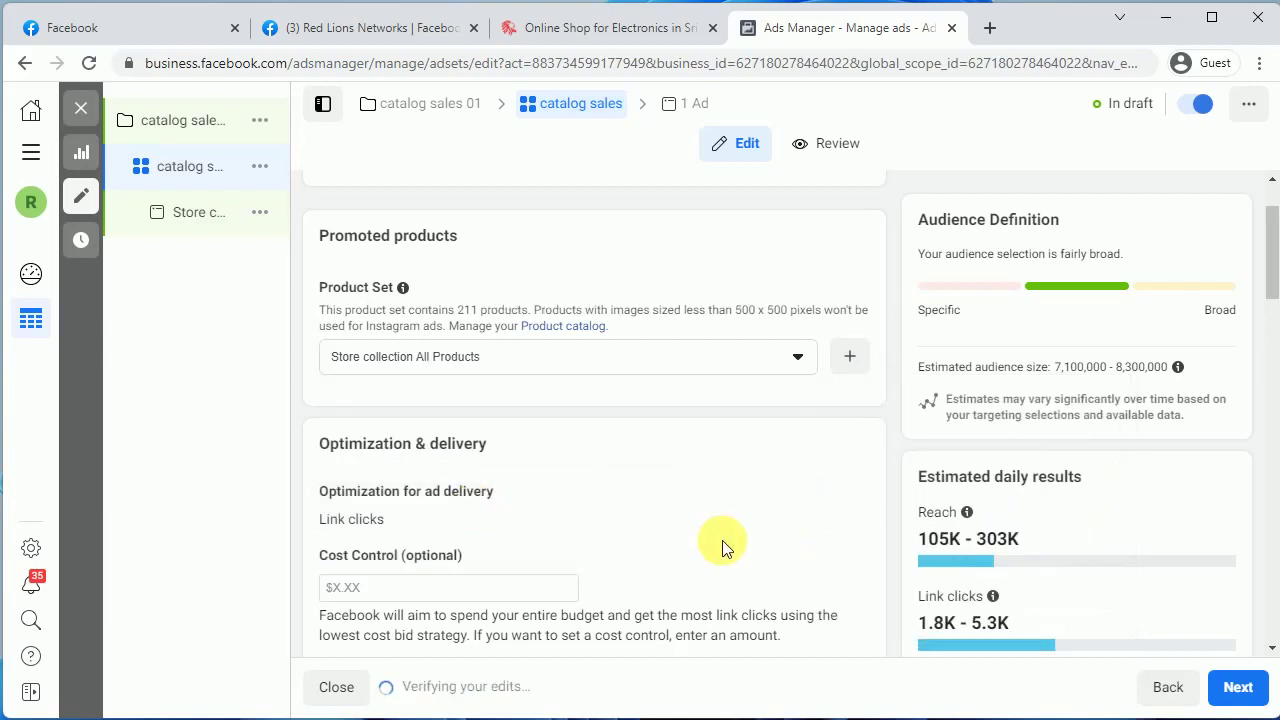
Set the ad set's daily budget to $25.
scroll(722, 540, "down", 1)
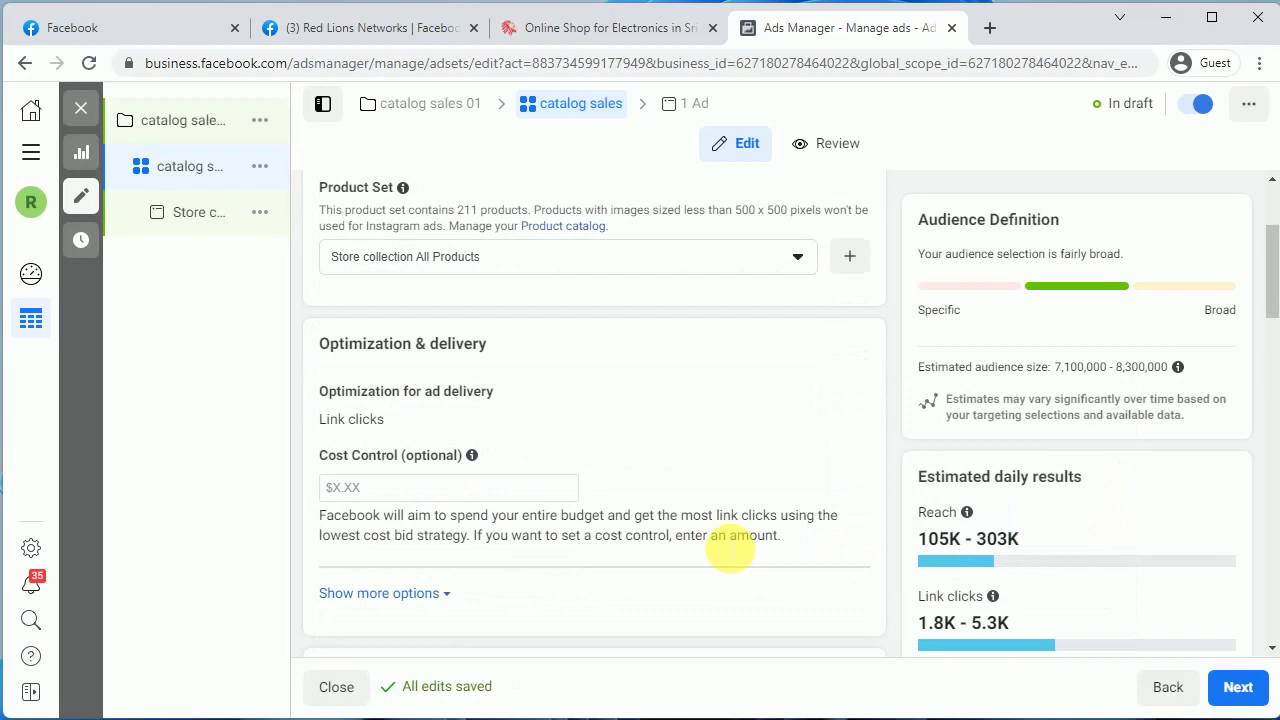
scroll(669, 544, "down", 3)
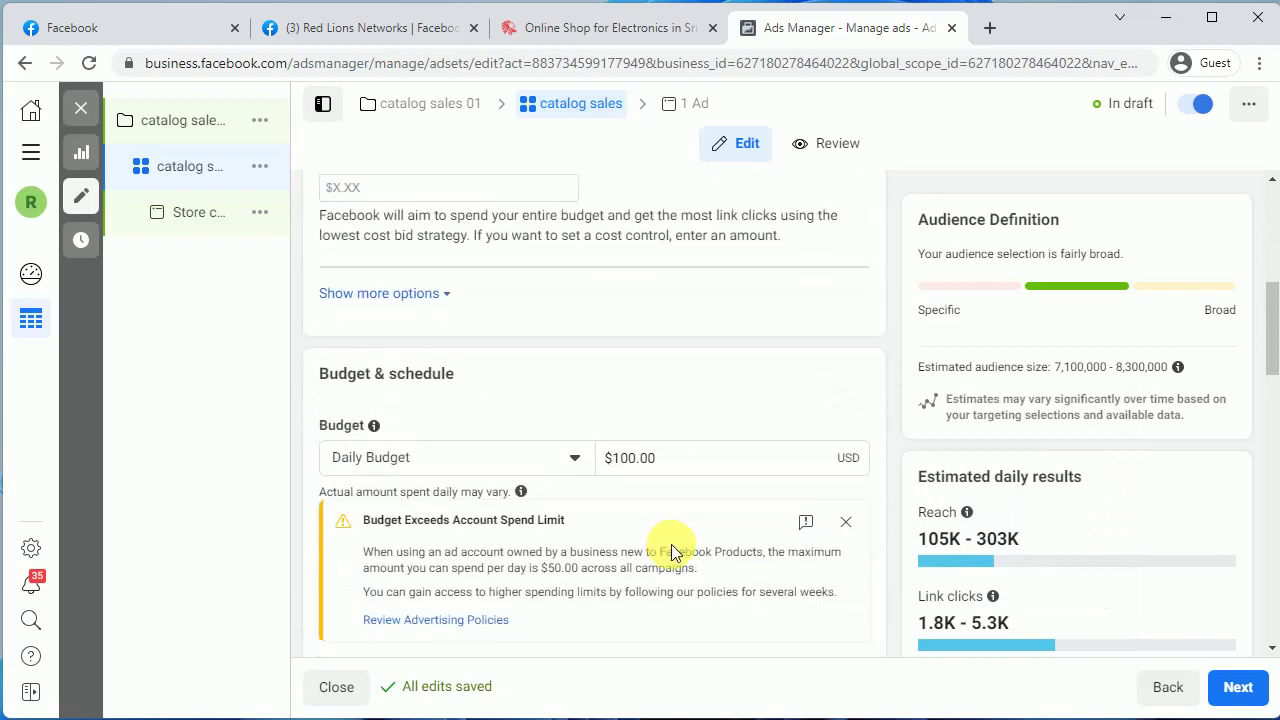
left_click(603, 455)
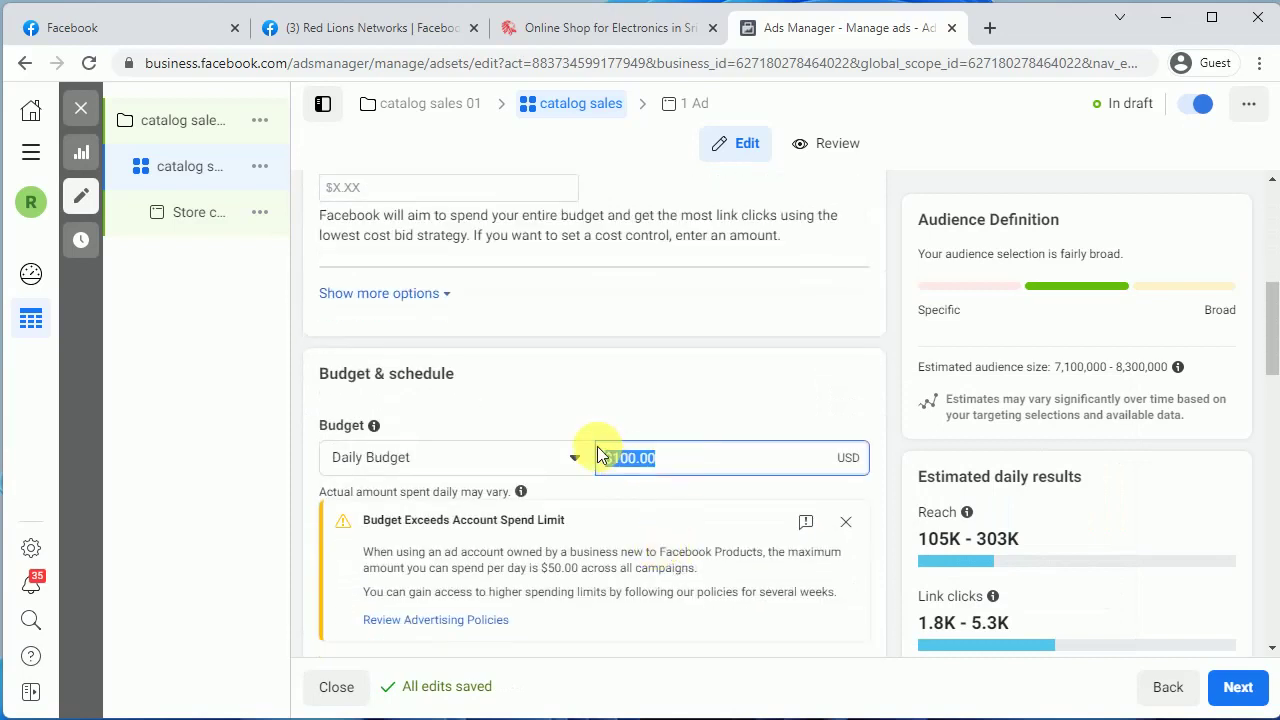
type("25")
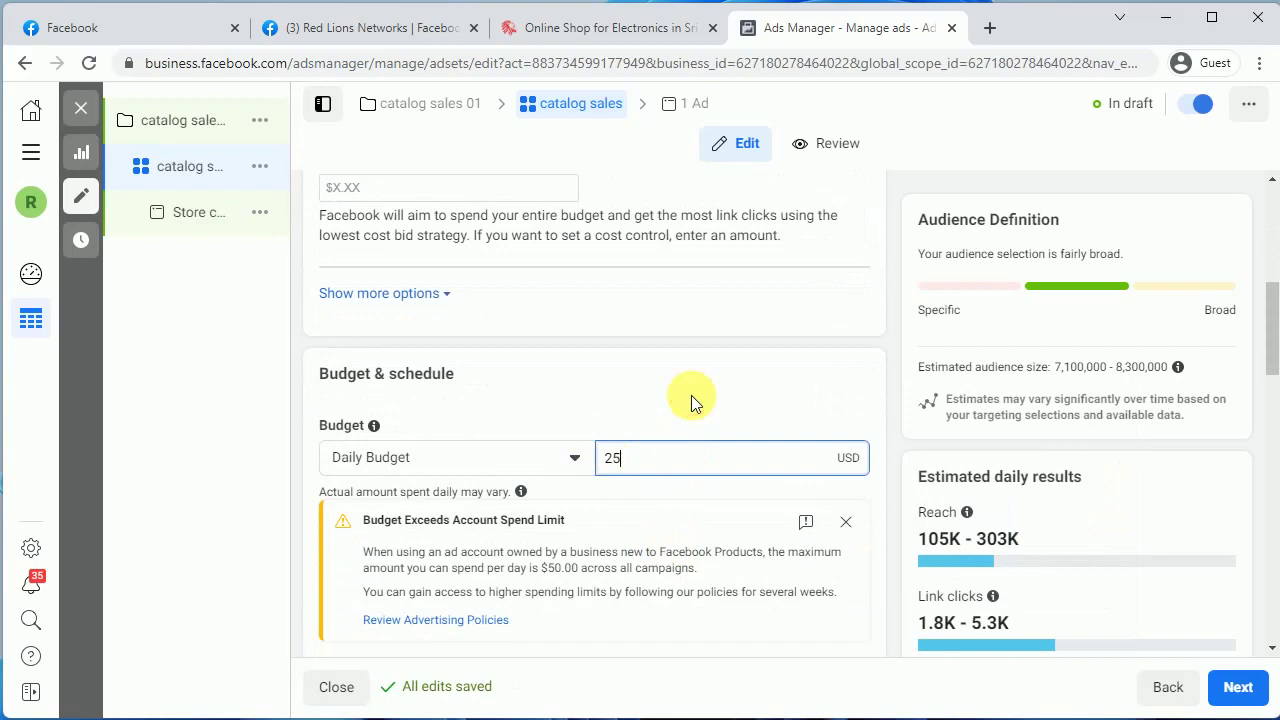
left_click(691, 395)
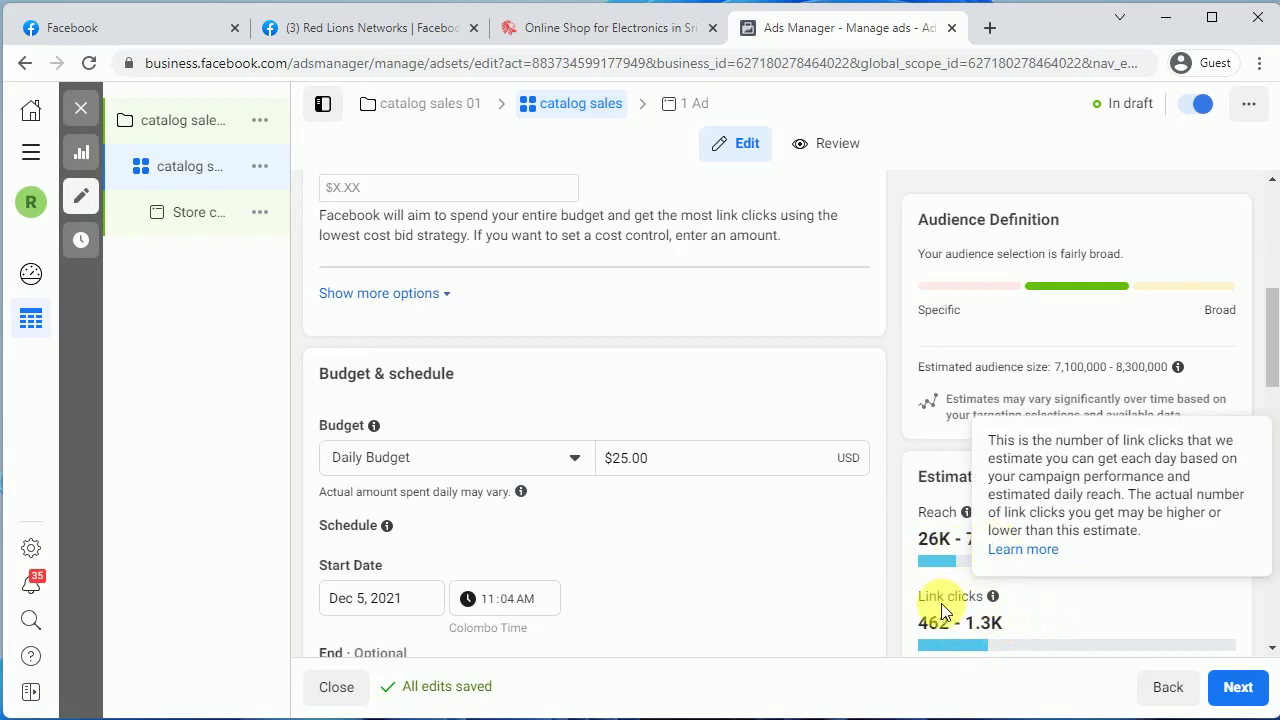
Set the ad set's optimization for ad delivery to Conversion events.
scroll(716, 484, "up", 2)
scroll(716, 484, "up", 2)
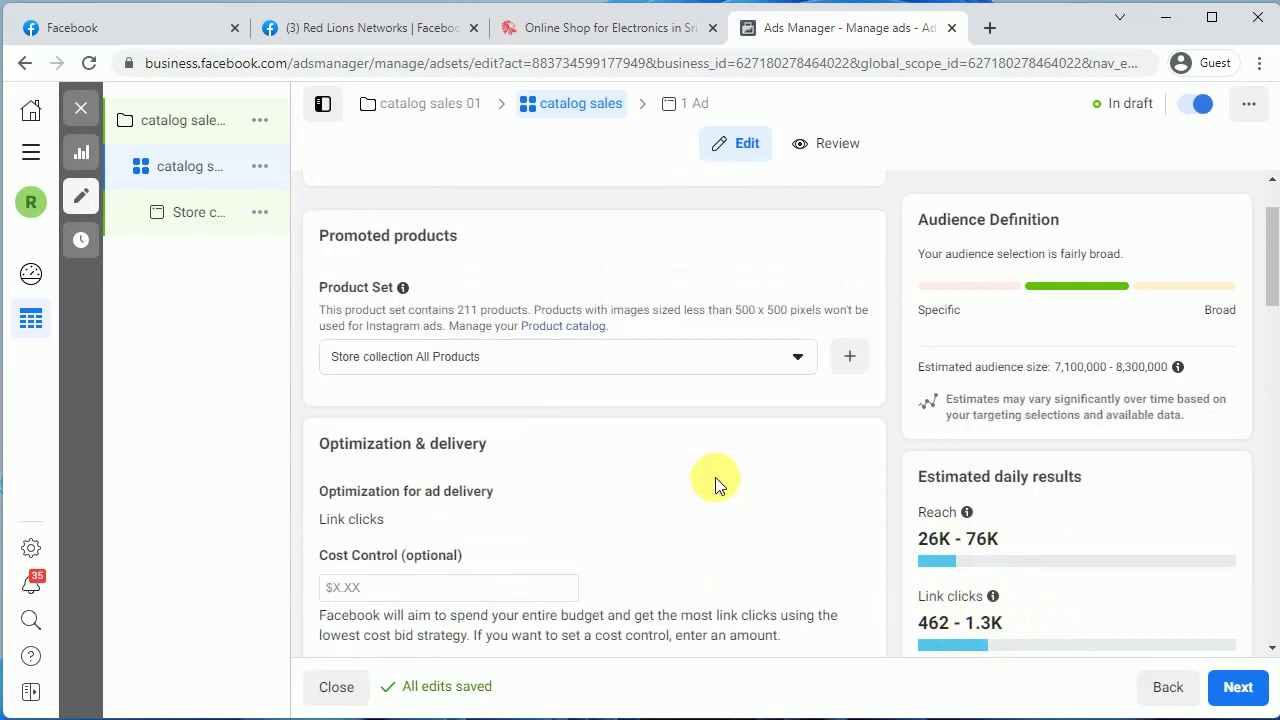
scroll(715, 482, "down", 1)
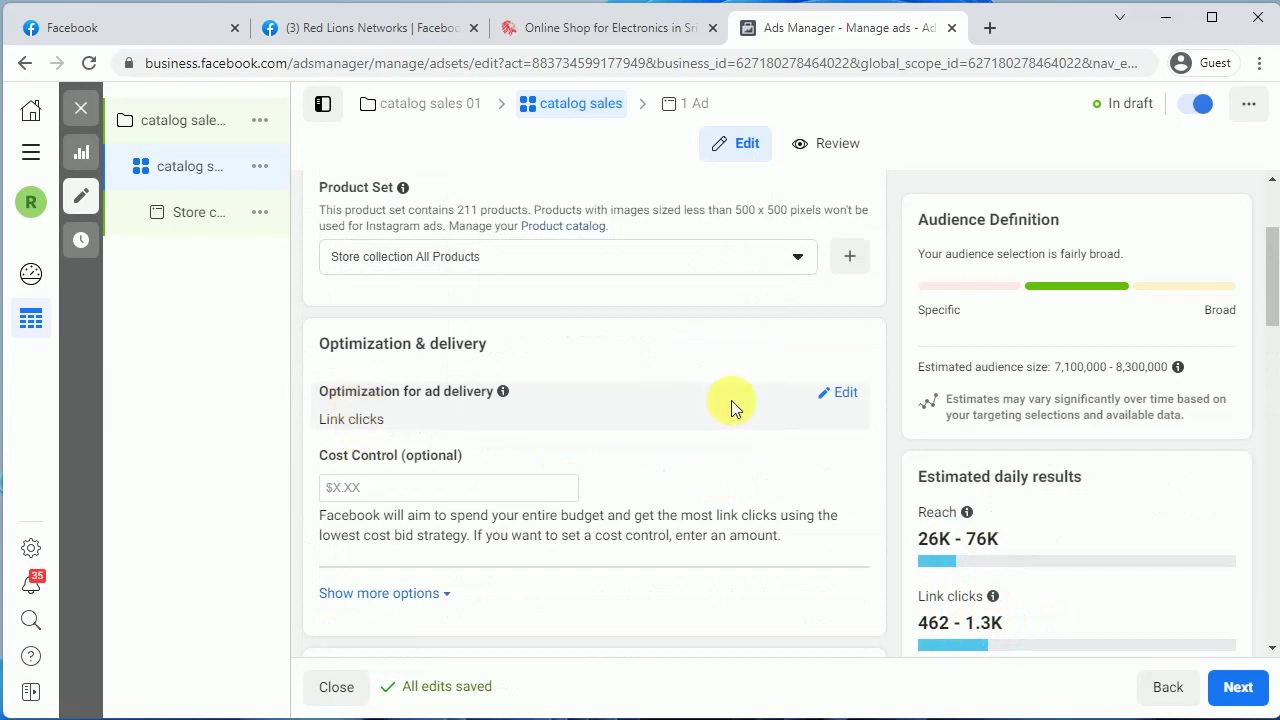
left_click(838, 393)
left_click(405, 437)
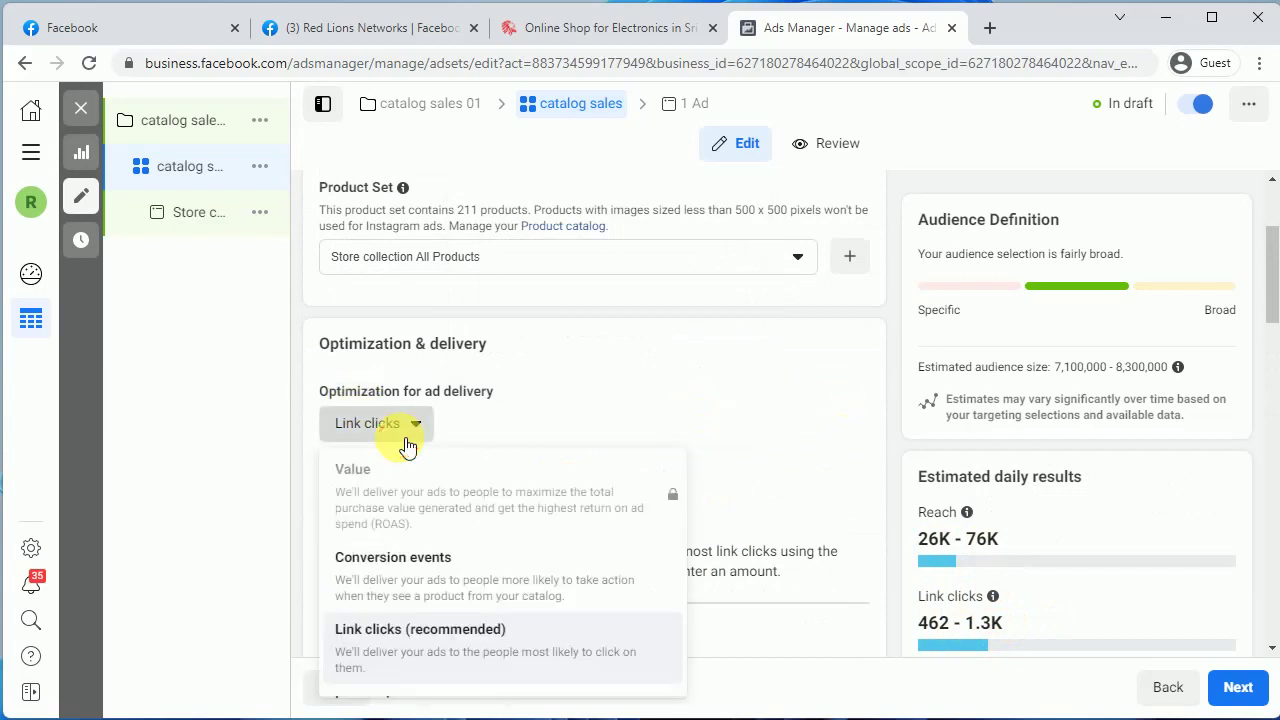
scroll(528, 609, "down", 2)
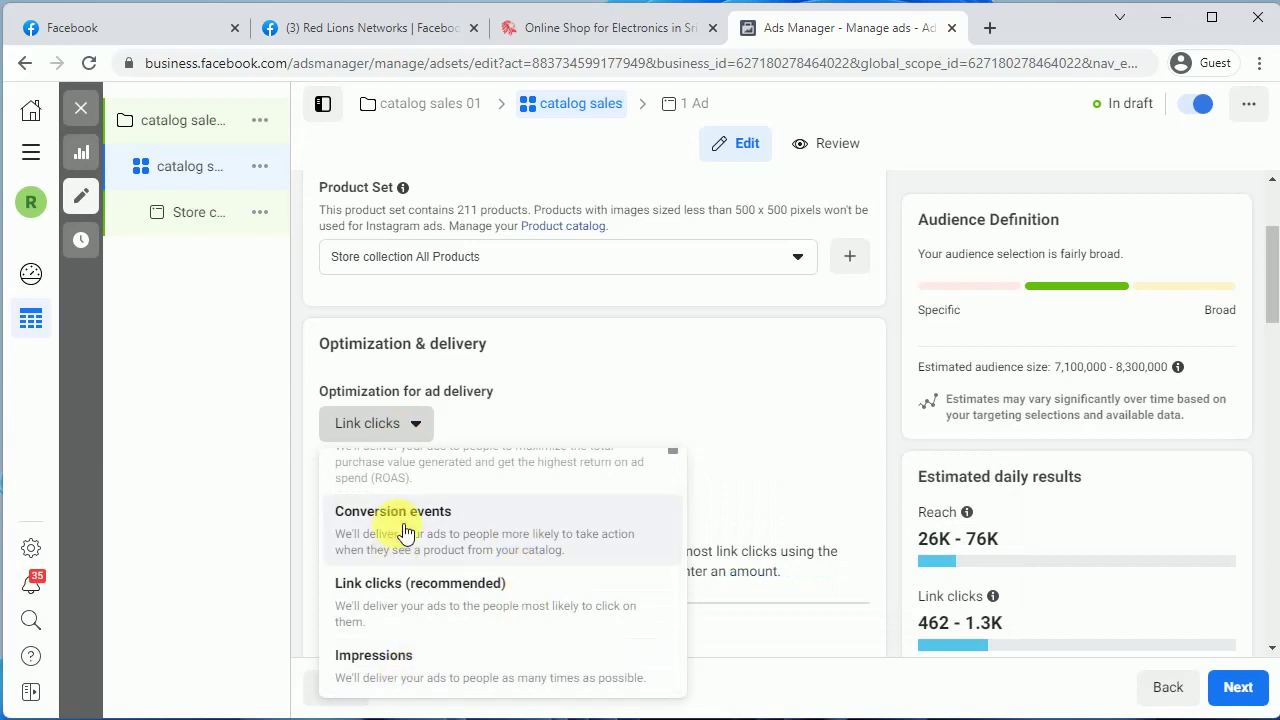
scroll(425, 571, "up", 1)
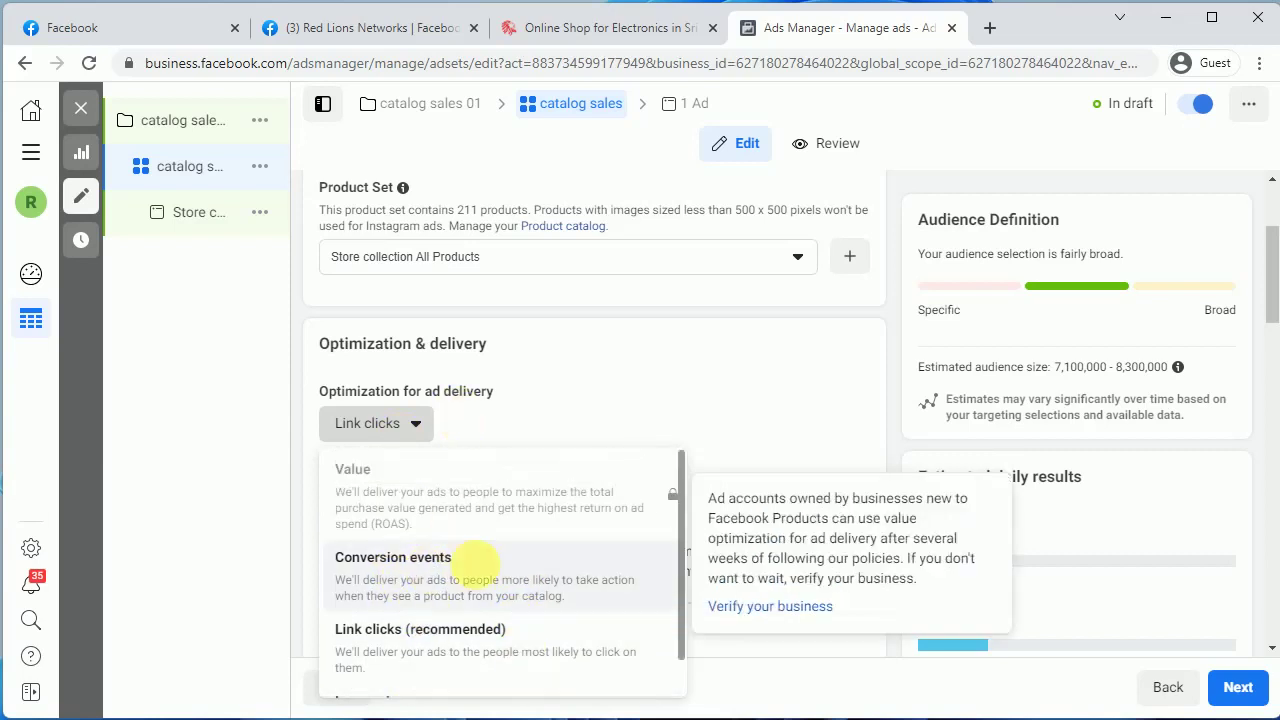
left_click(412, 580)
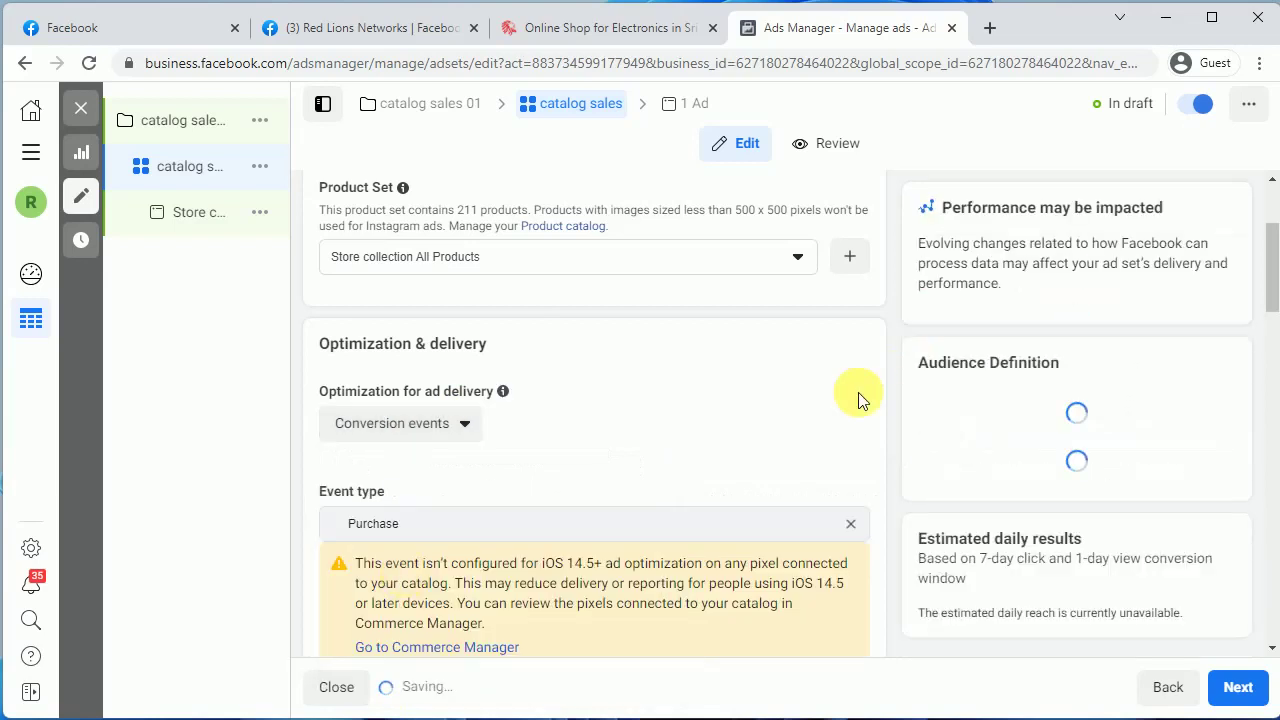
Review the estimated daily results and switch the optimization for ad delivery back to Link clicks.
scroll(1133, 557, "down", 15)
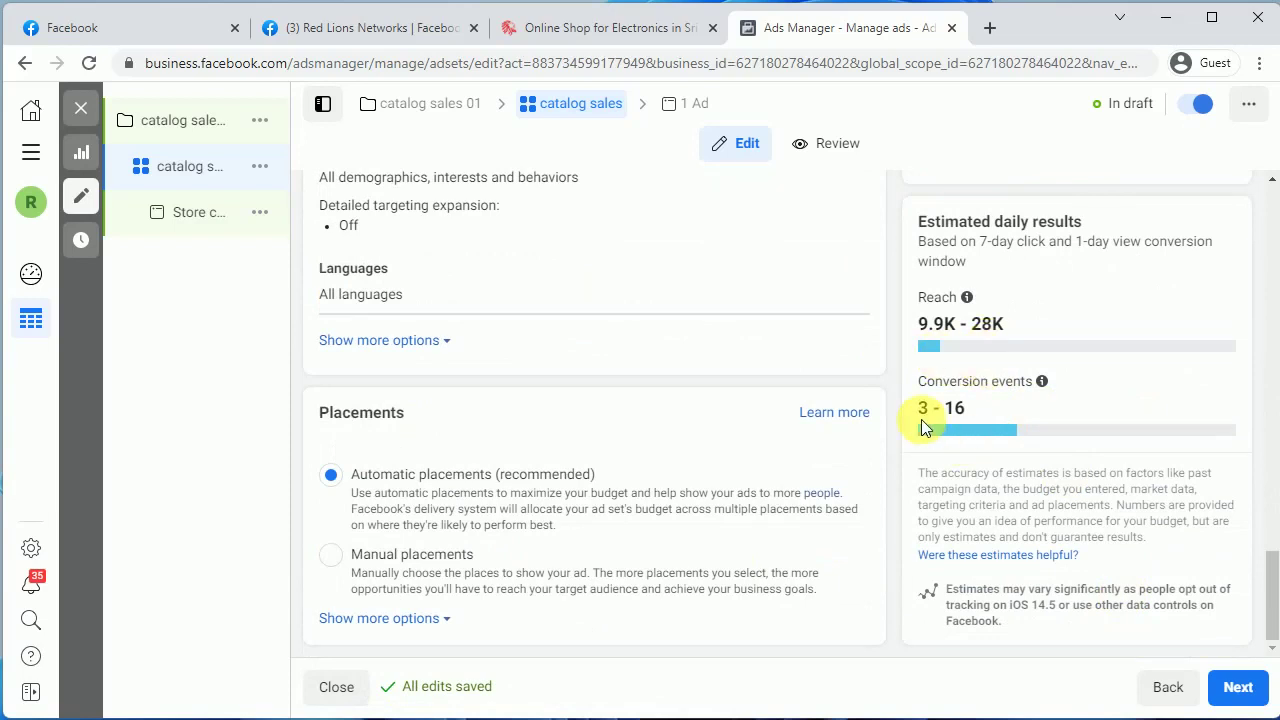
scroll(640, 370, "up", 2)
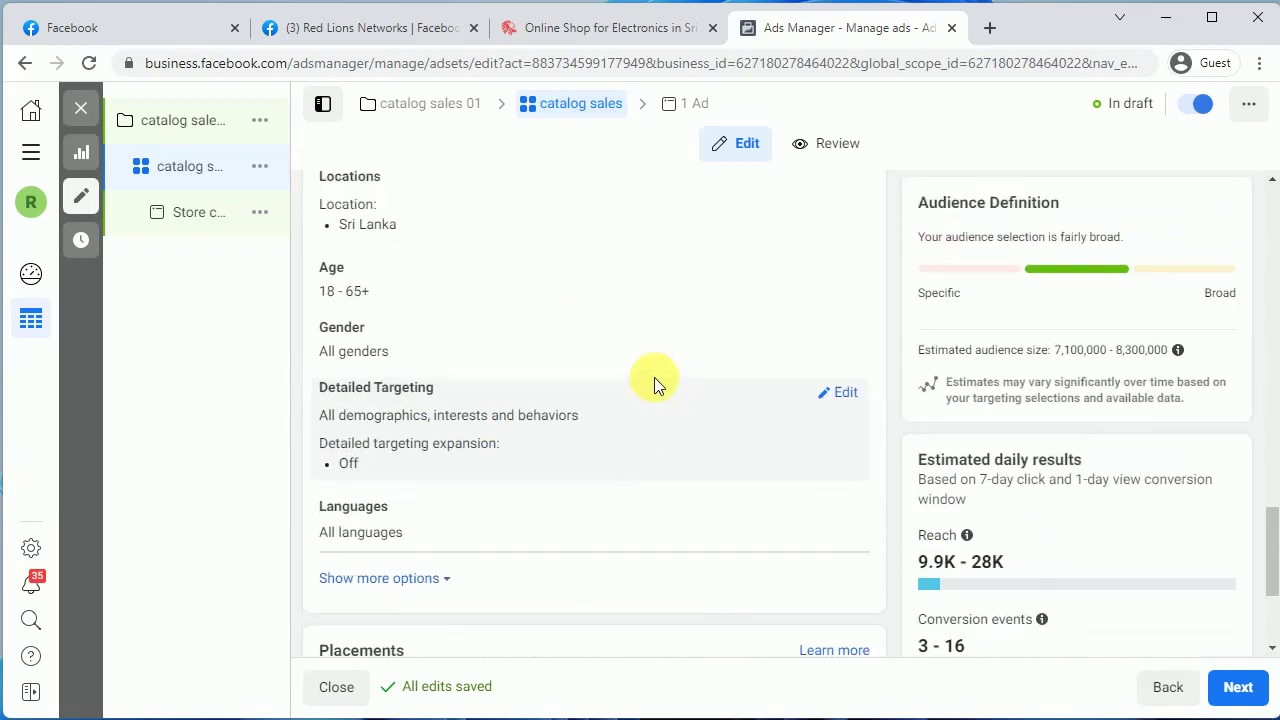
scroll(653, 376, "up", 8)
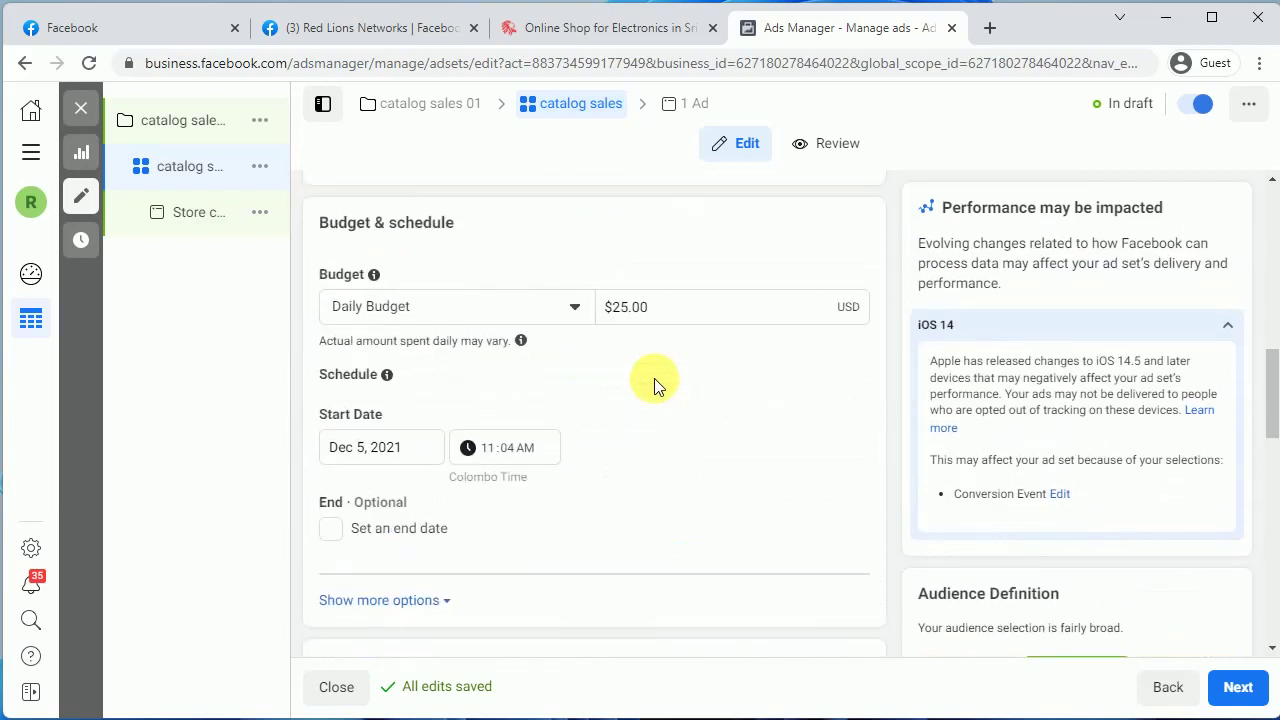
scroll(654, 378, "up", 5)
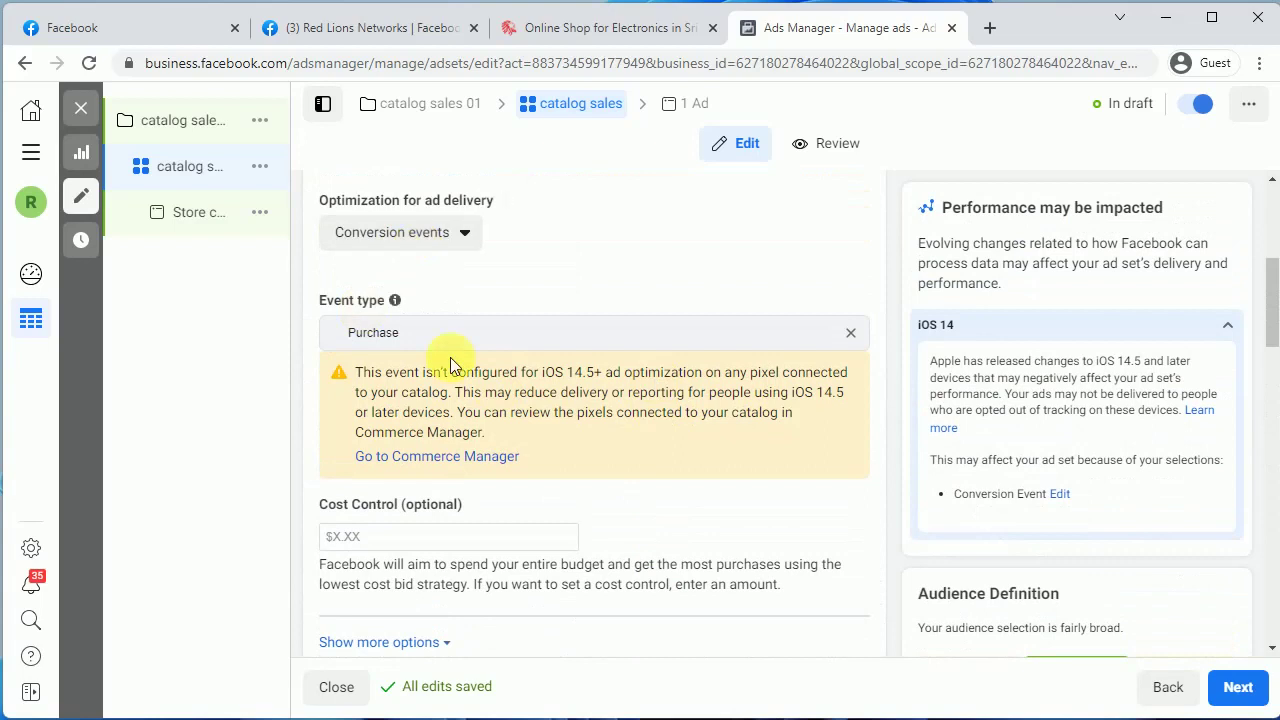
scroll(450, 365, "up", 2)
left_click(452, 432)
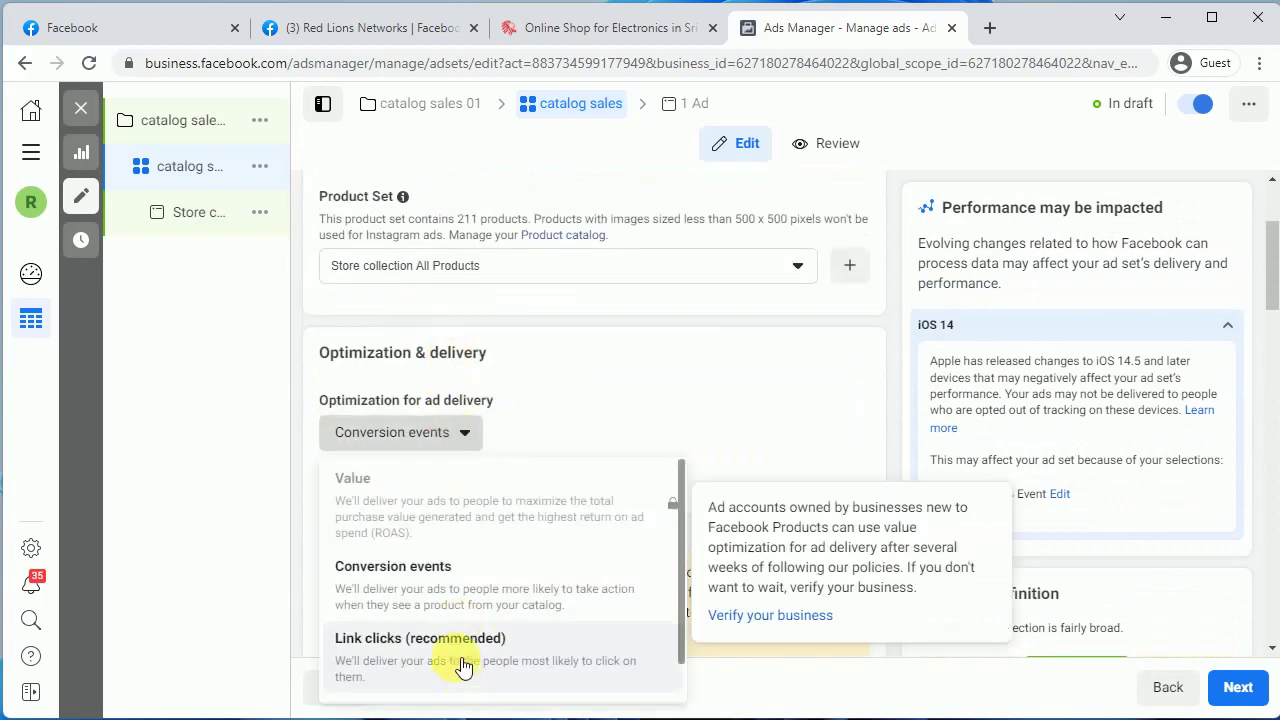
left_click(466, 658)
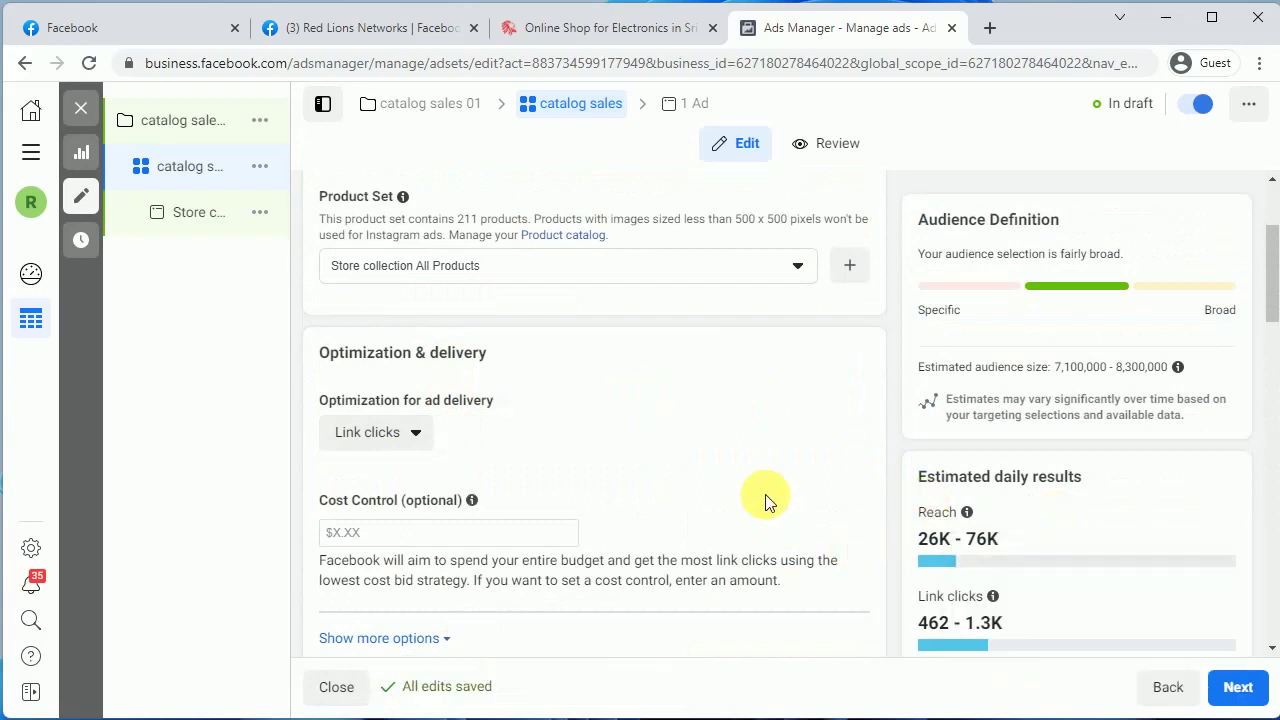
Examine the ad set's budget and schedule, saved audience list, prospecting and retargeting options, and default audience targeting.
scroll(765, 497, "down", 2)
scroll(765, 497, "down", 2)
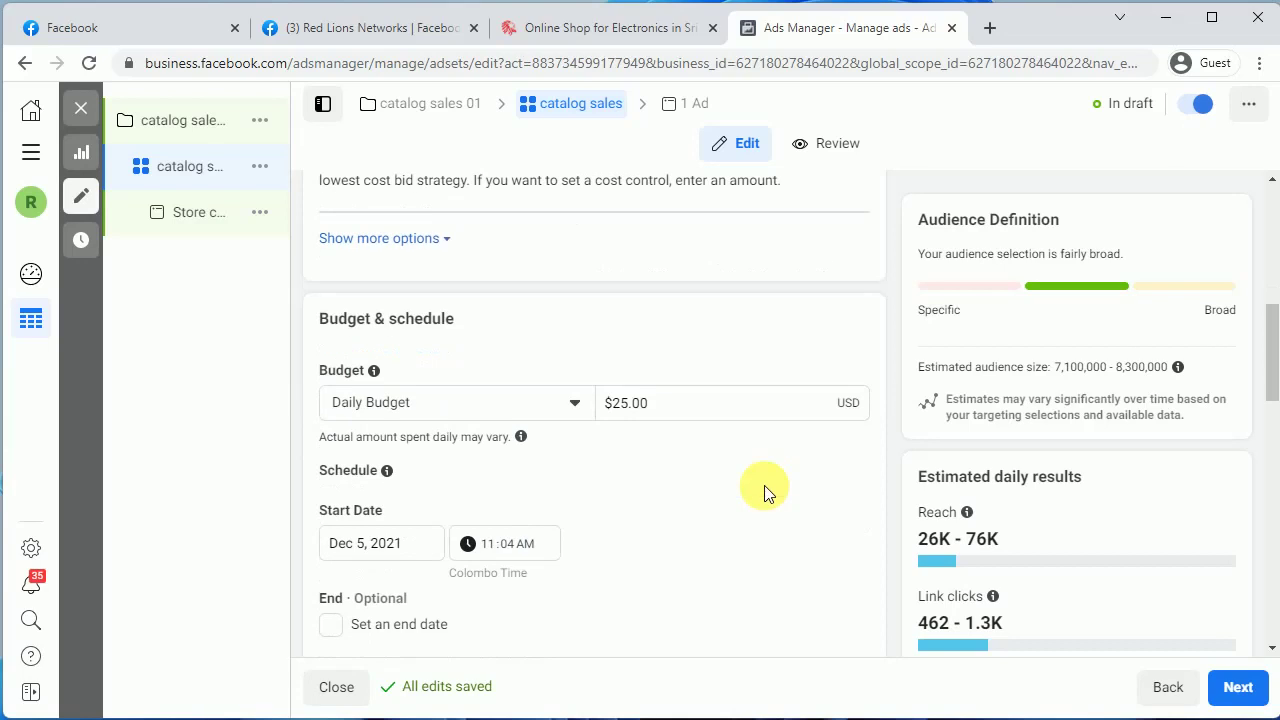
scroll(765, 493, "down", 1)
scroll(764, 487, "down", 4)
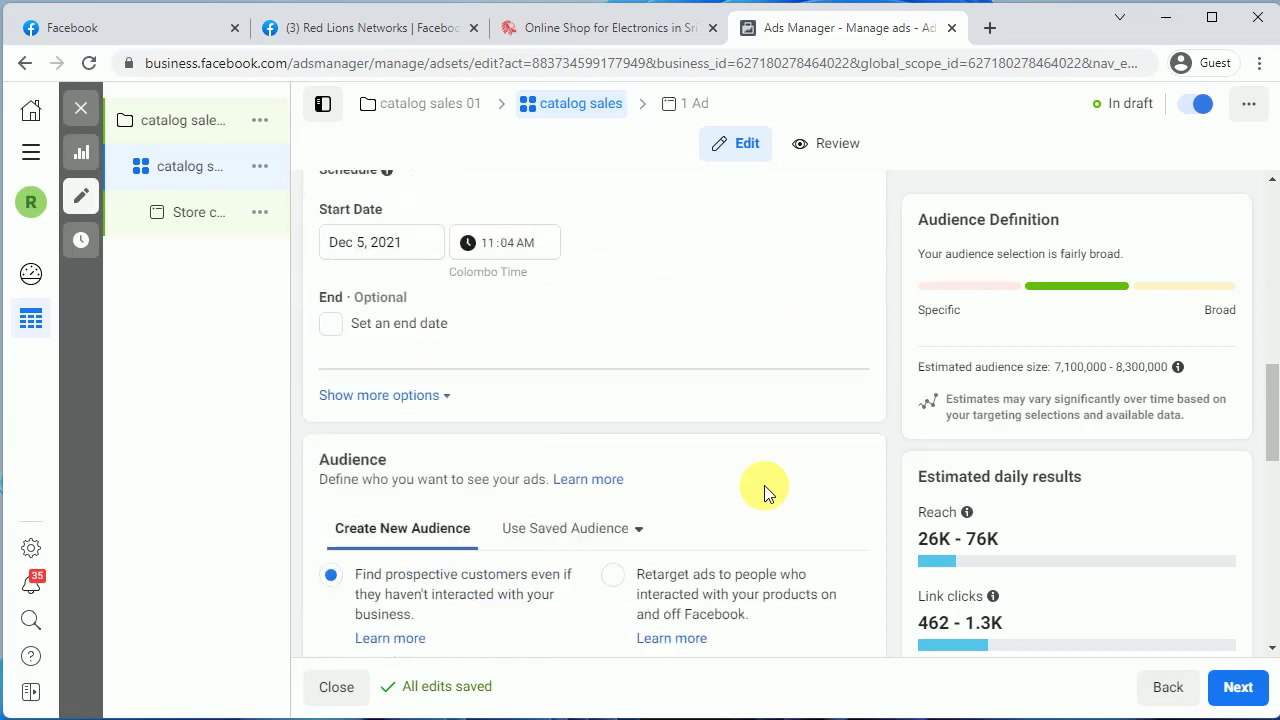
scroll(764, 487, "up", 5)
scroll(763, 484, "down", 4)
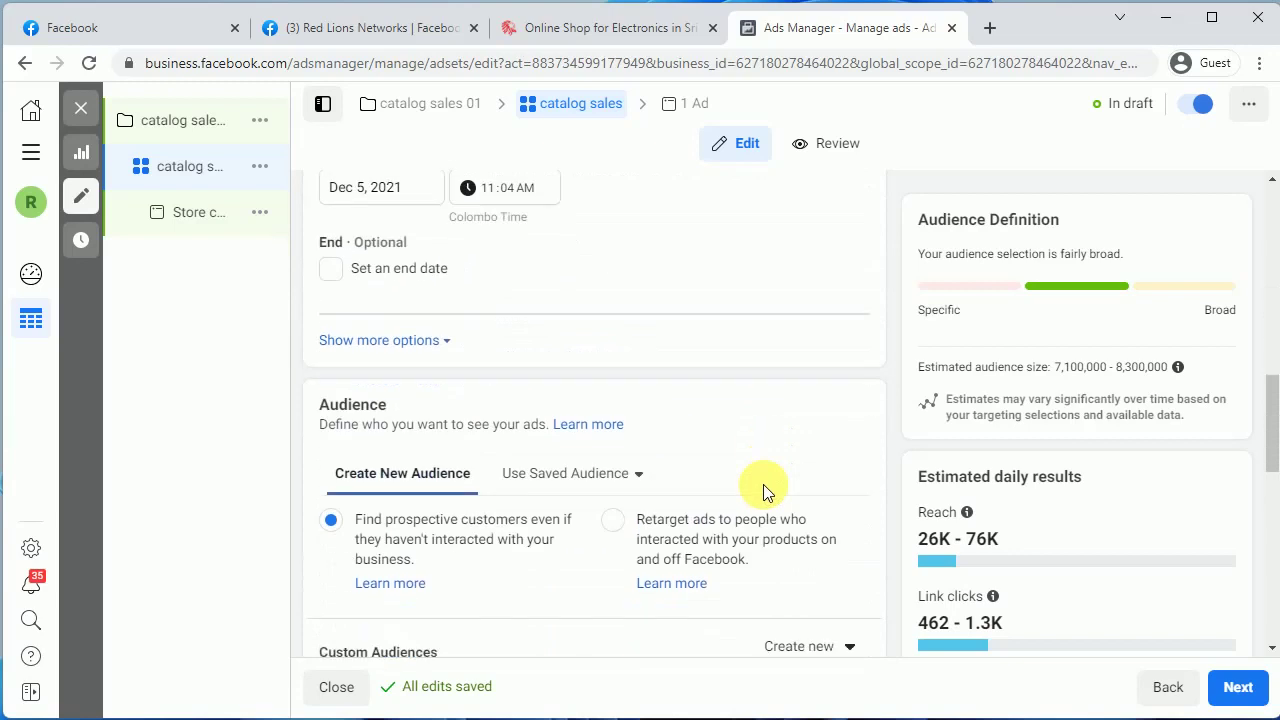
left_click(597, 343)
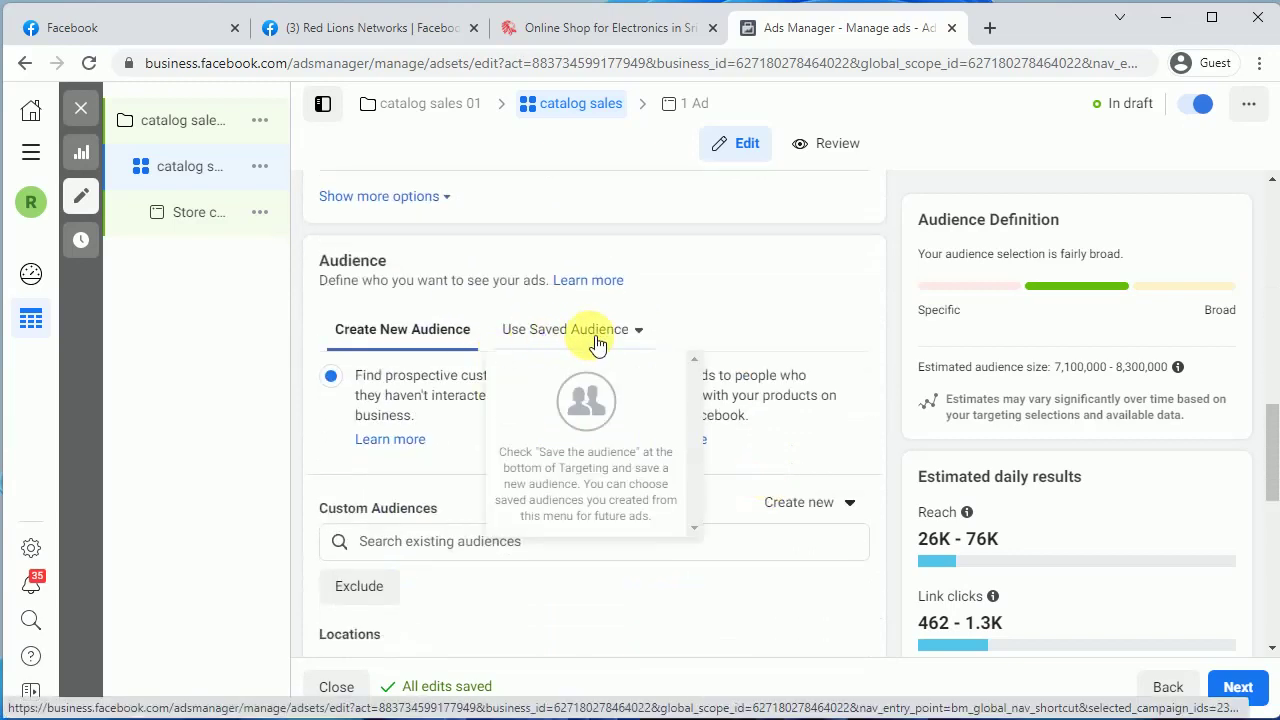
left_click(709, 298)
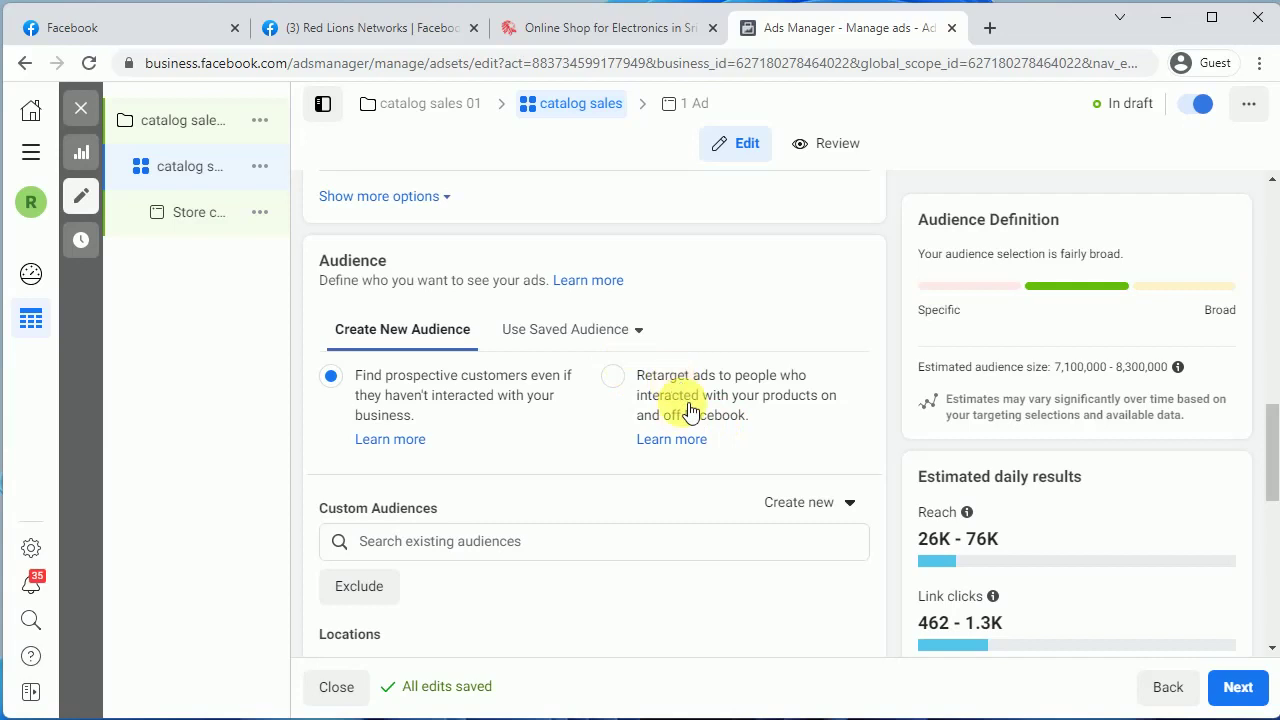
scroll(686, 411, "down", 1)
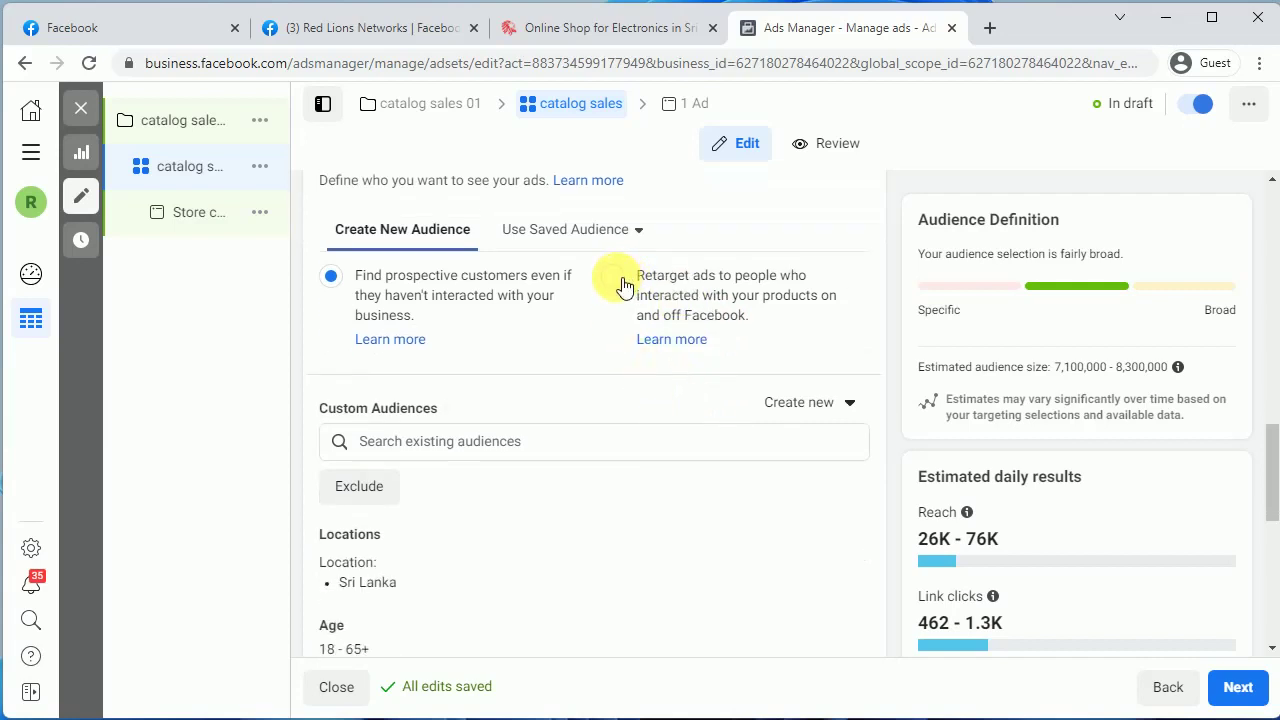
scroll(517, 575, "down", 3)
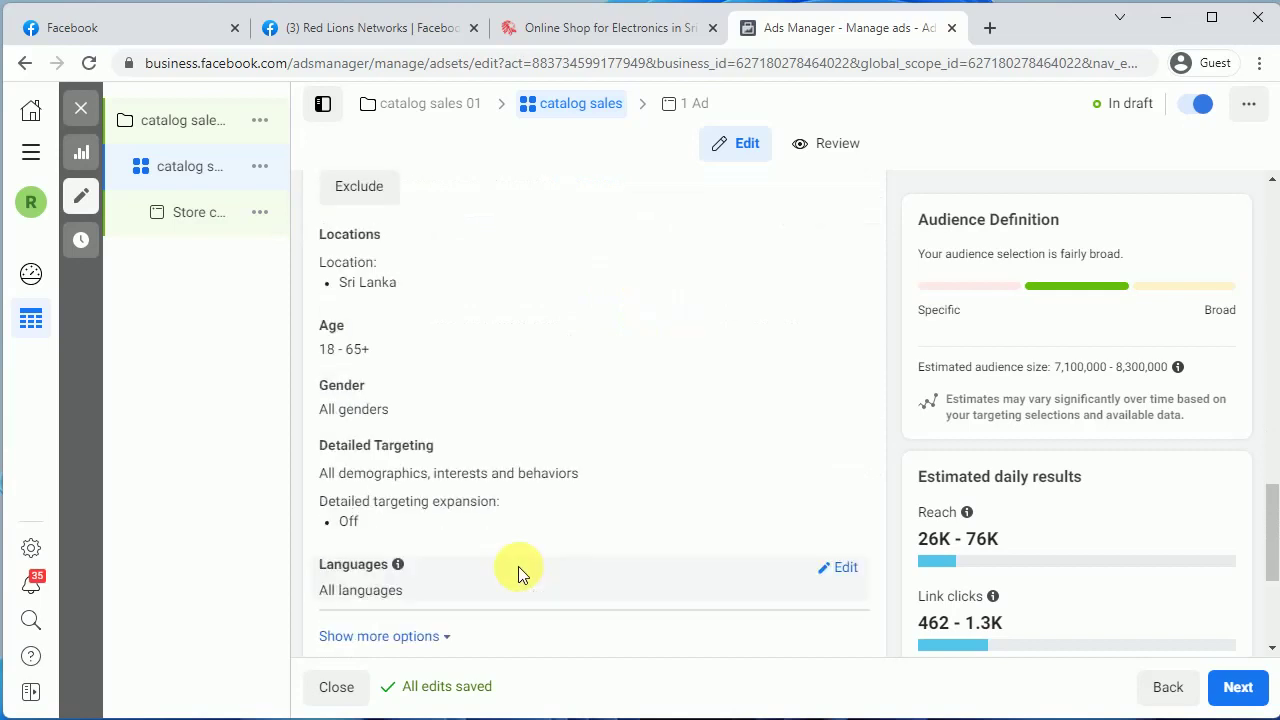
scroll(518, 566, "up", 2)
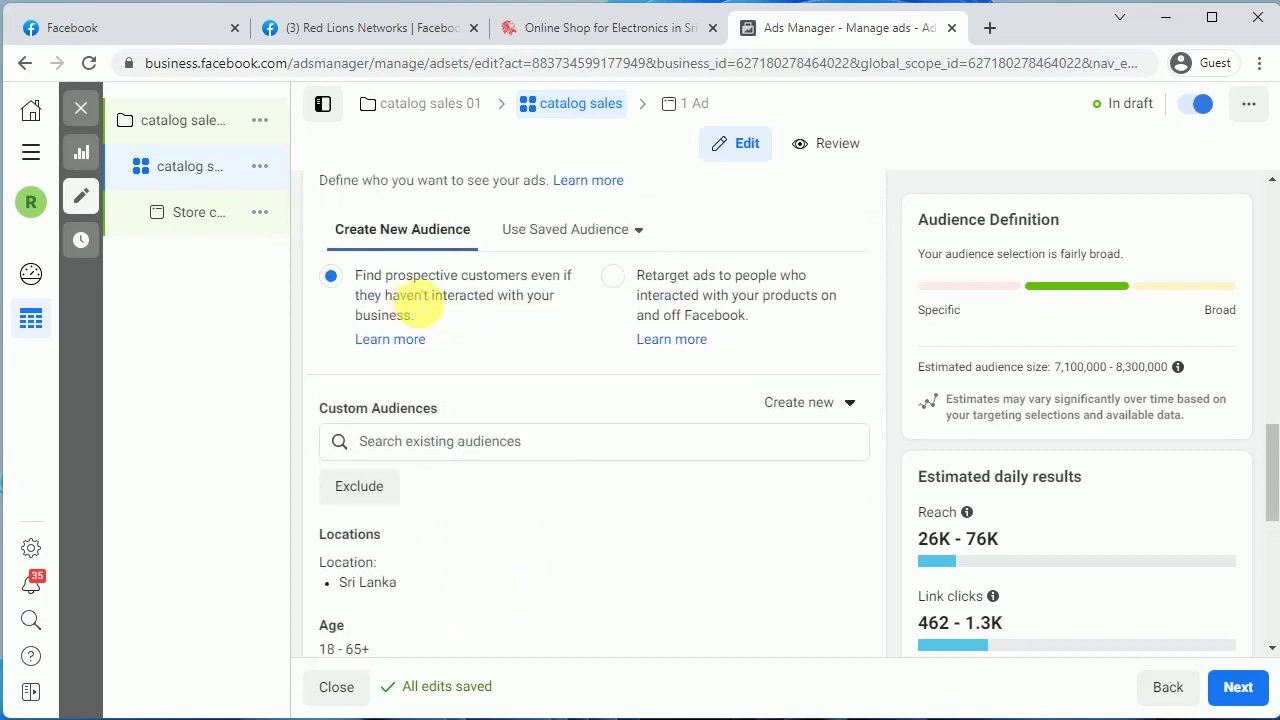
scroll(570, 450, "down", 2)
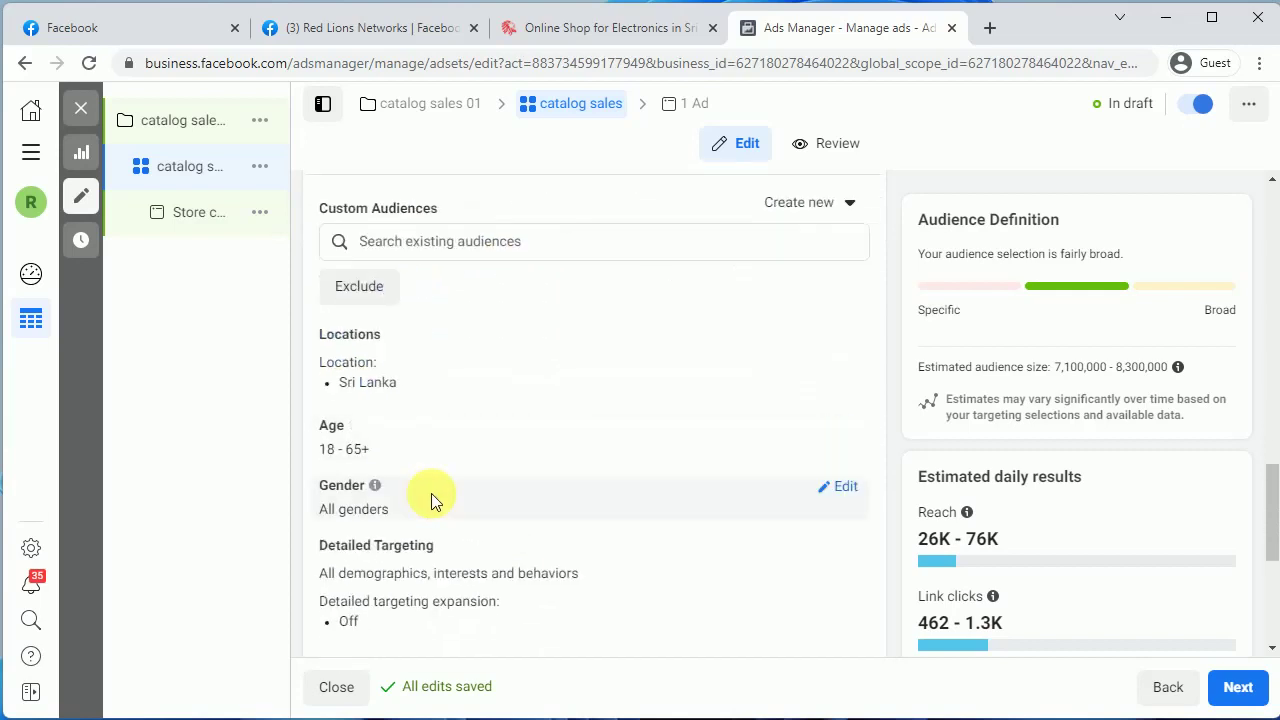
scroll(431, 493, "down", 1)
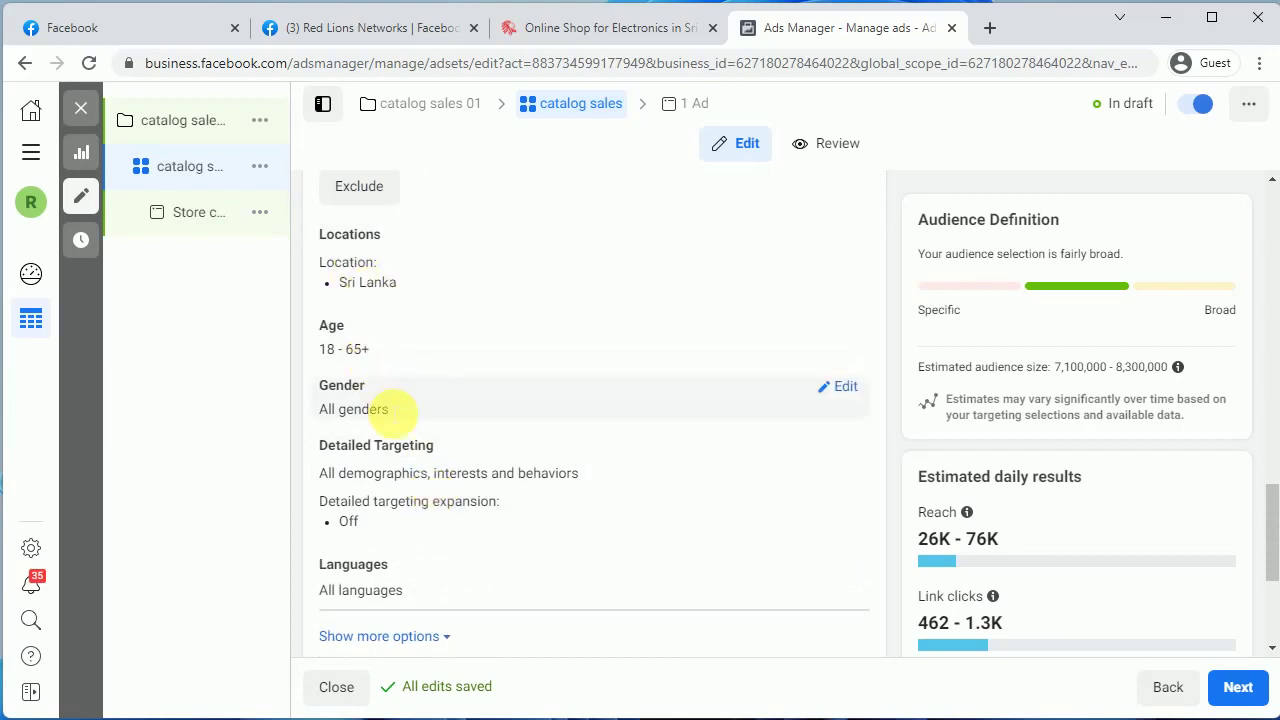
Add the Online shopping interest to the audience's detailed targeting and dismiss the audience tip.
mouse_move(434, 448)
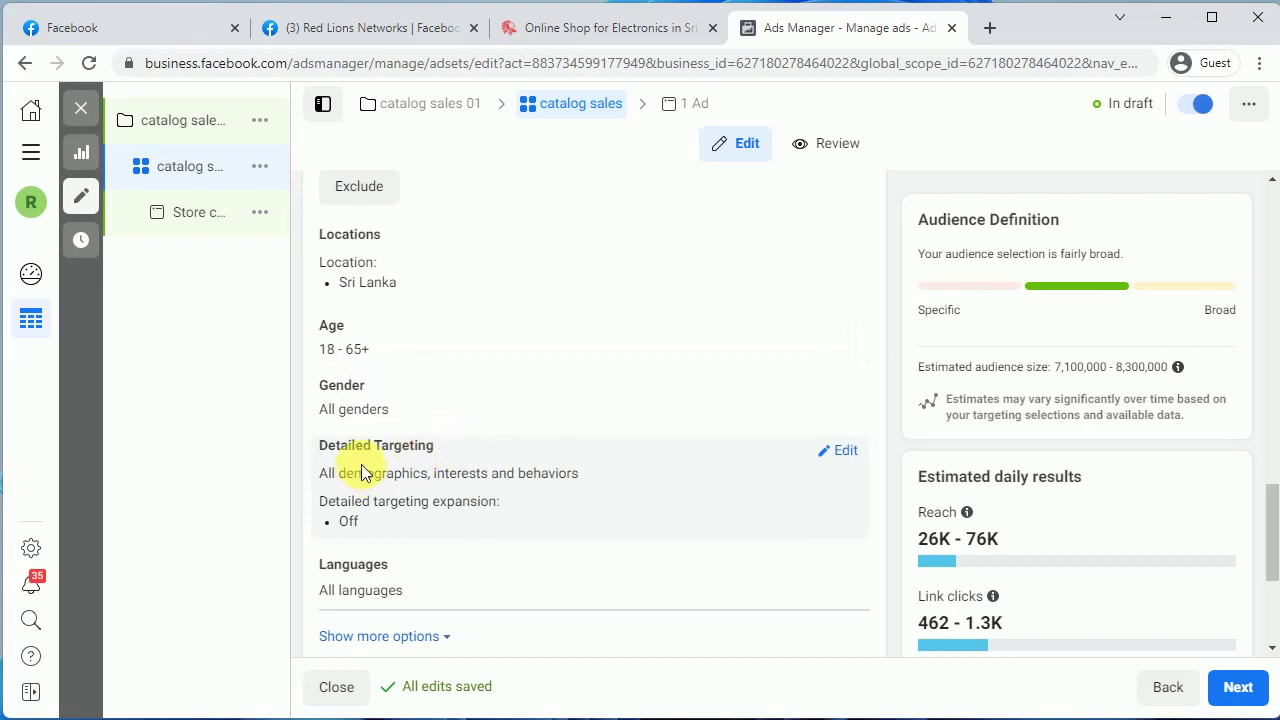
left_click(842, 451)
left_click(420, 503)
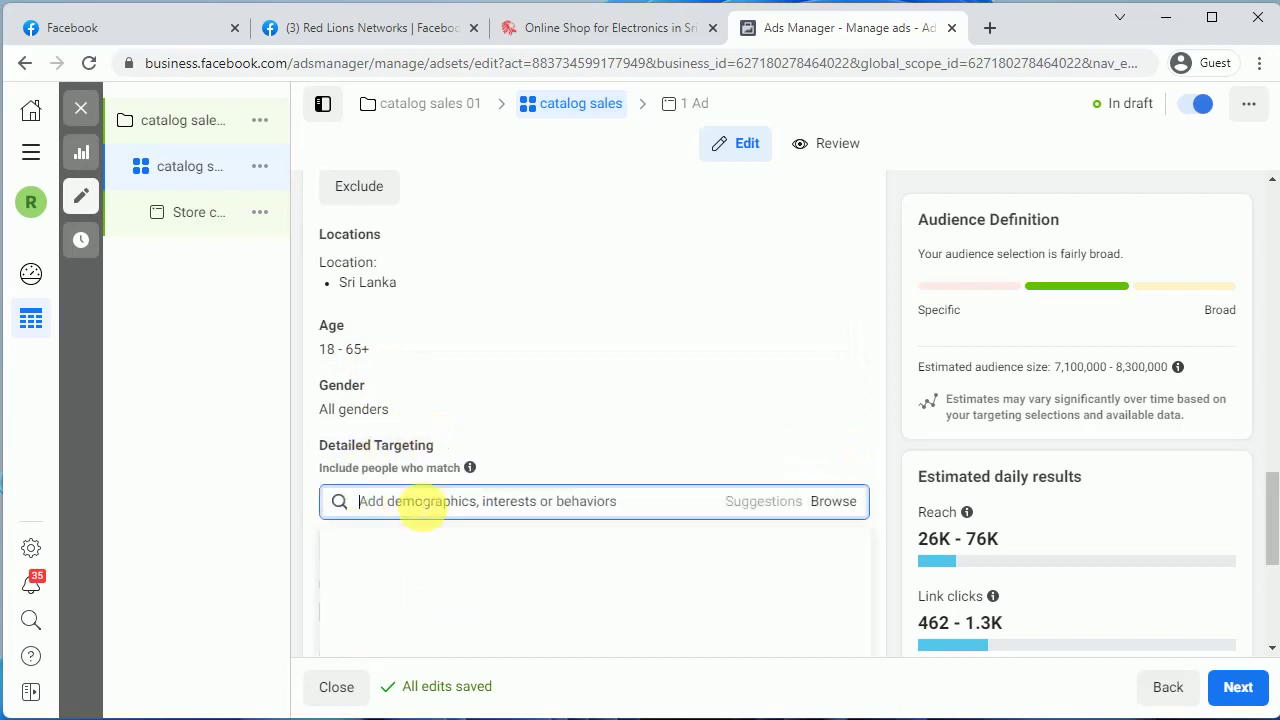
type("online sales")
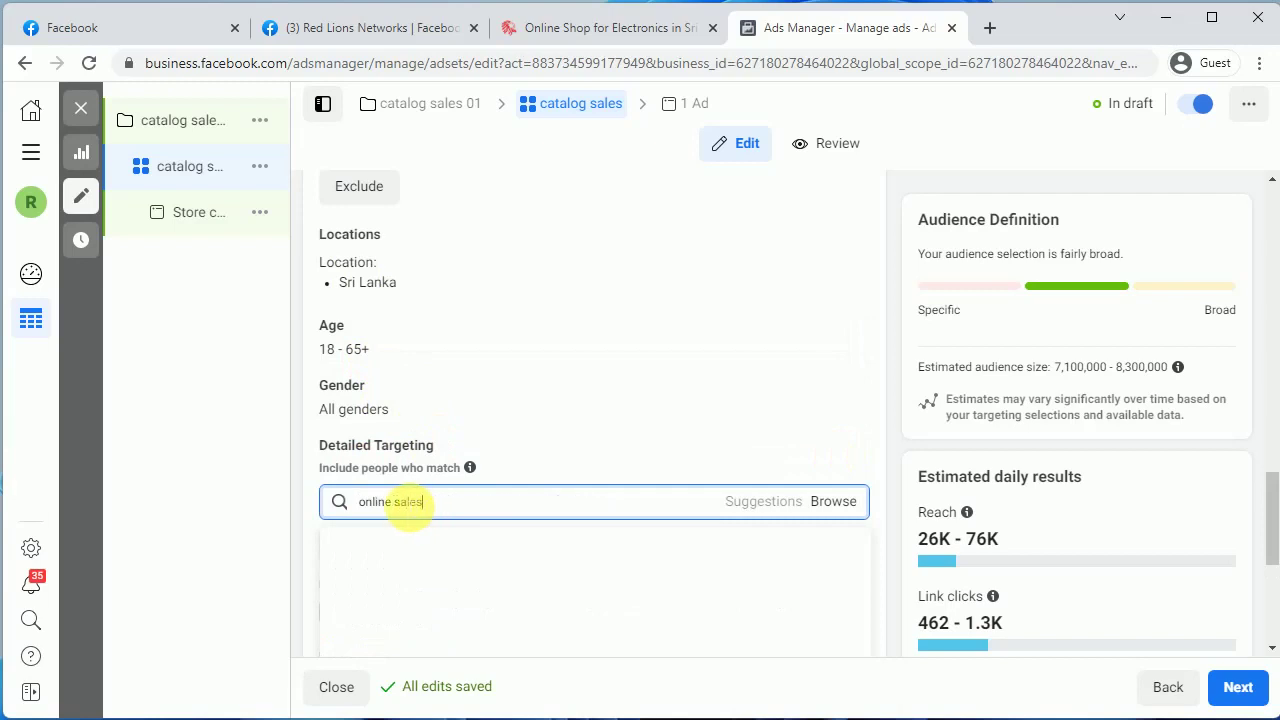
double_click(420, 503)
type("shoppig")
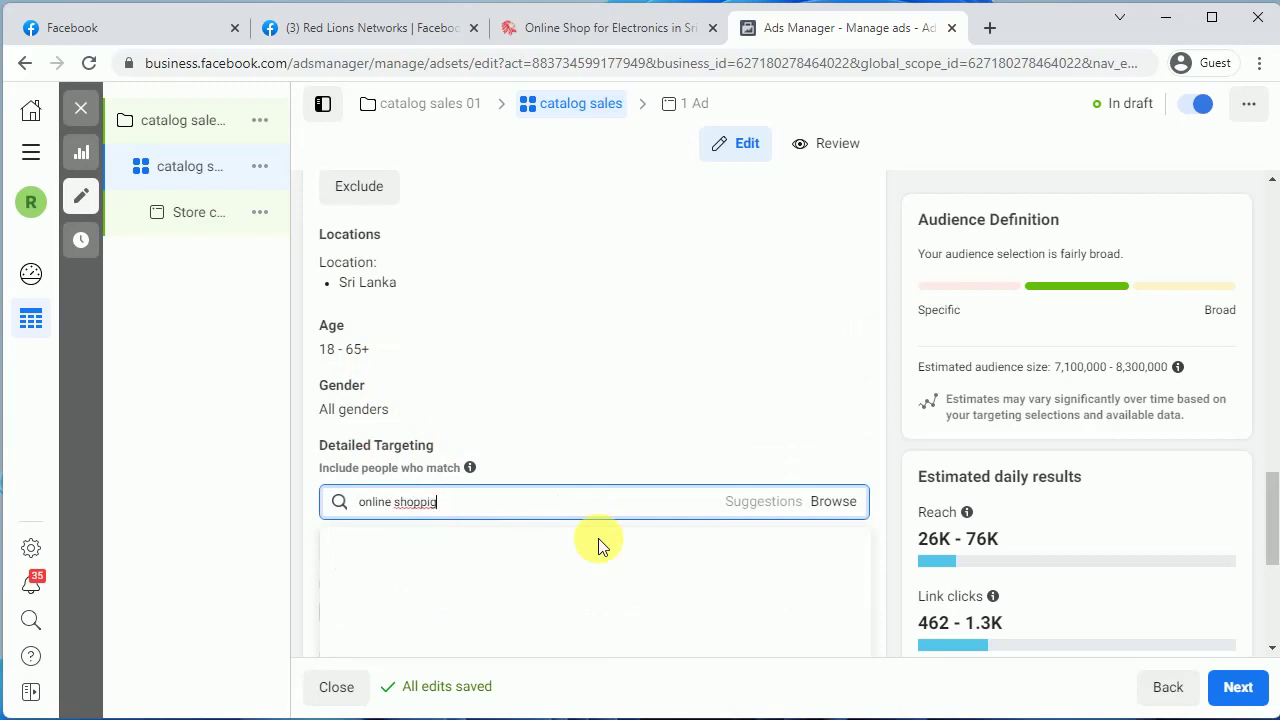
key("BackSpace")
type("ng")
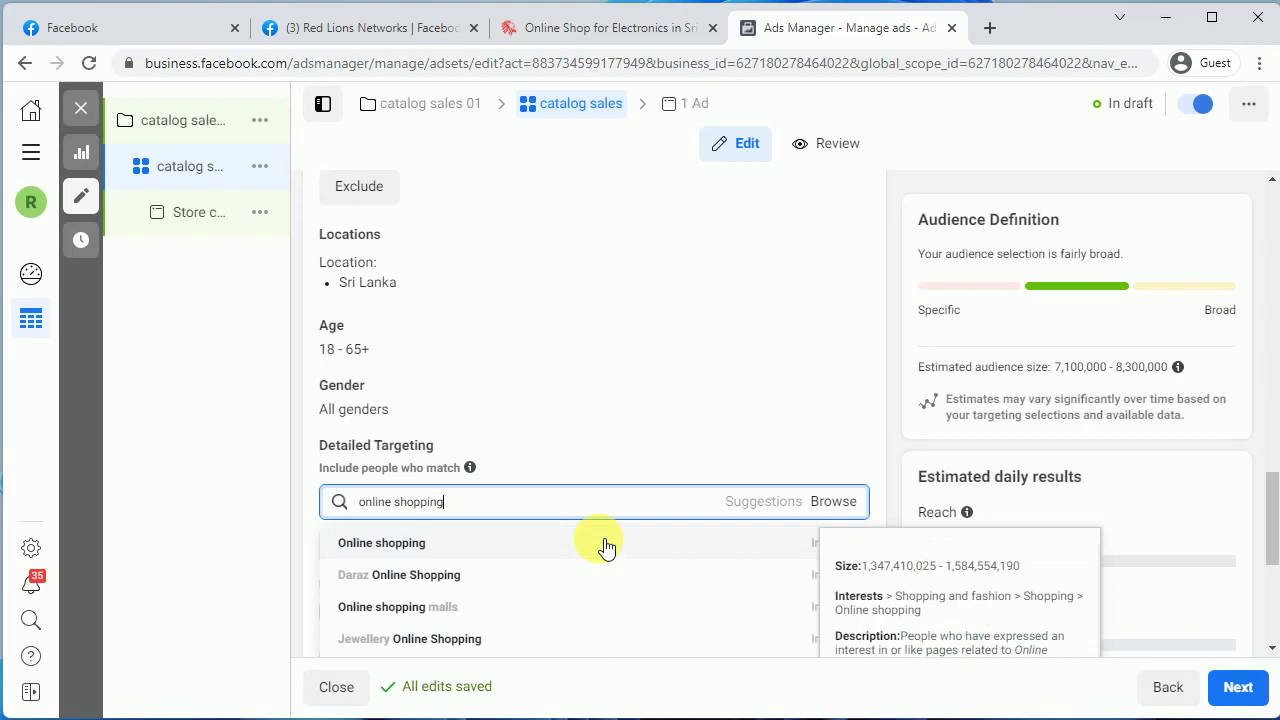
left_click(440, 545)
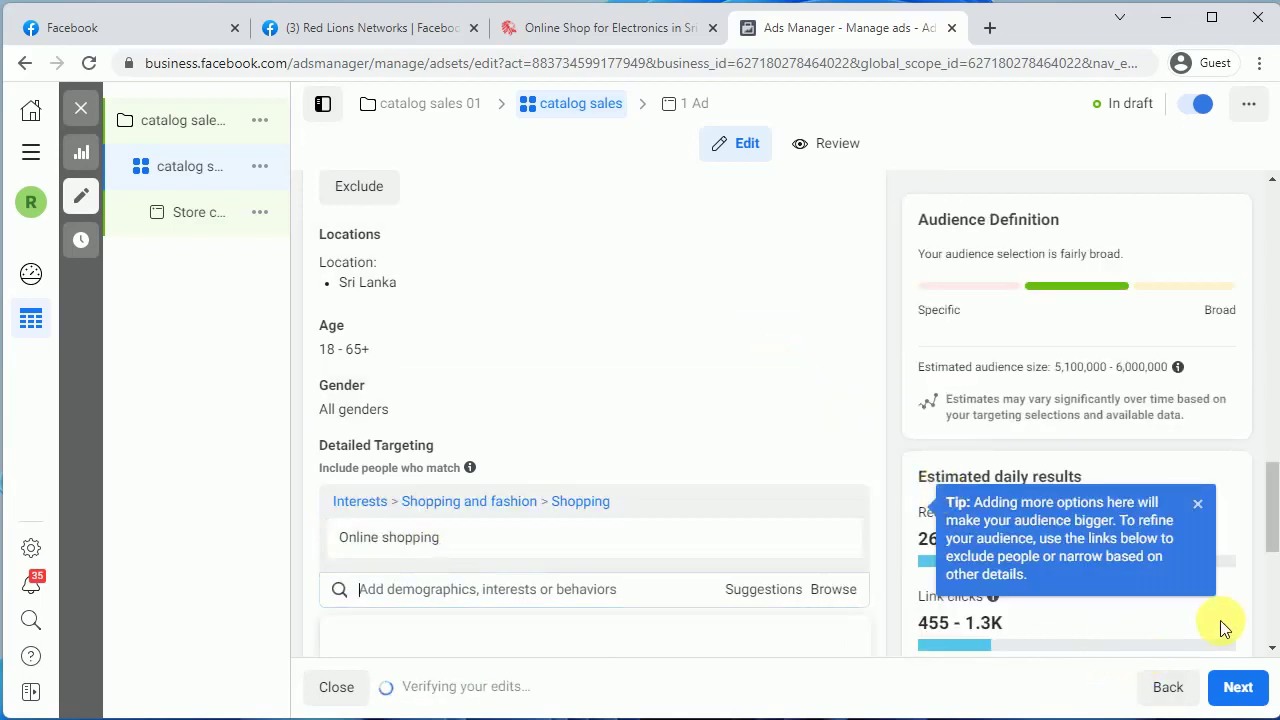
left_click_drag(1249, 580, 1266, 591)
left_click(1234, 608)
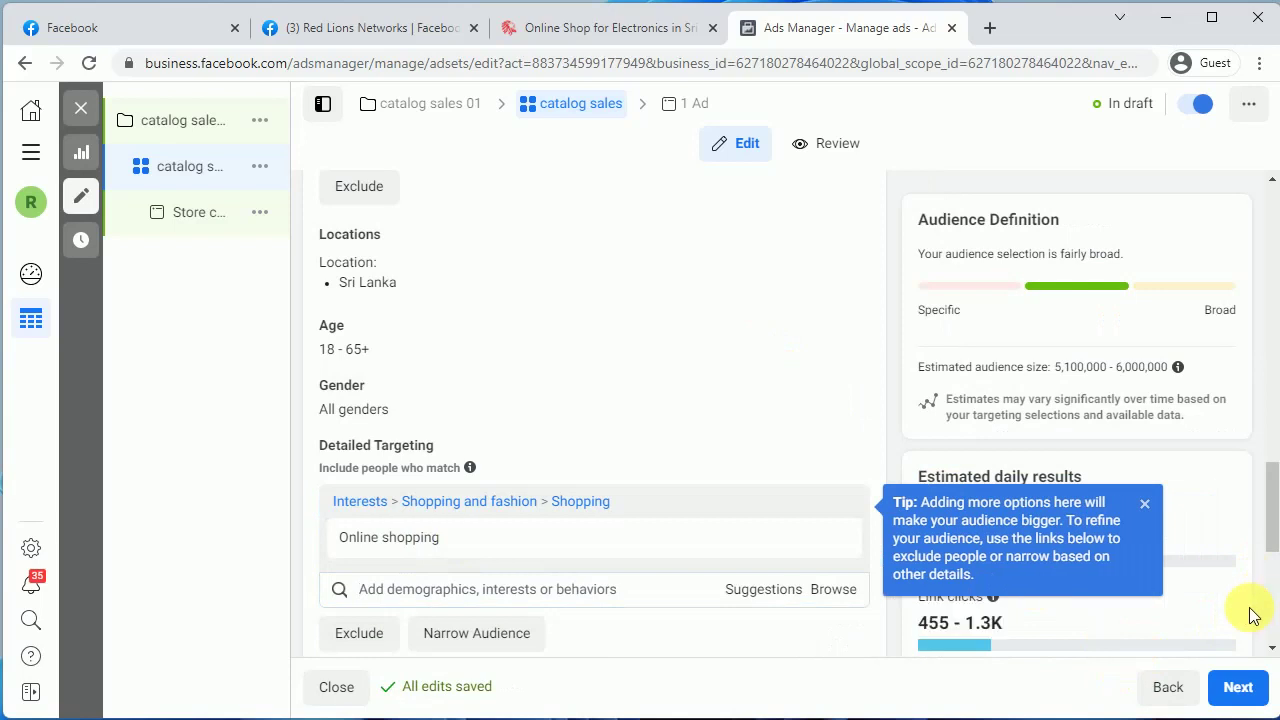
left_click(1150, 508)
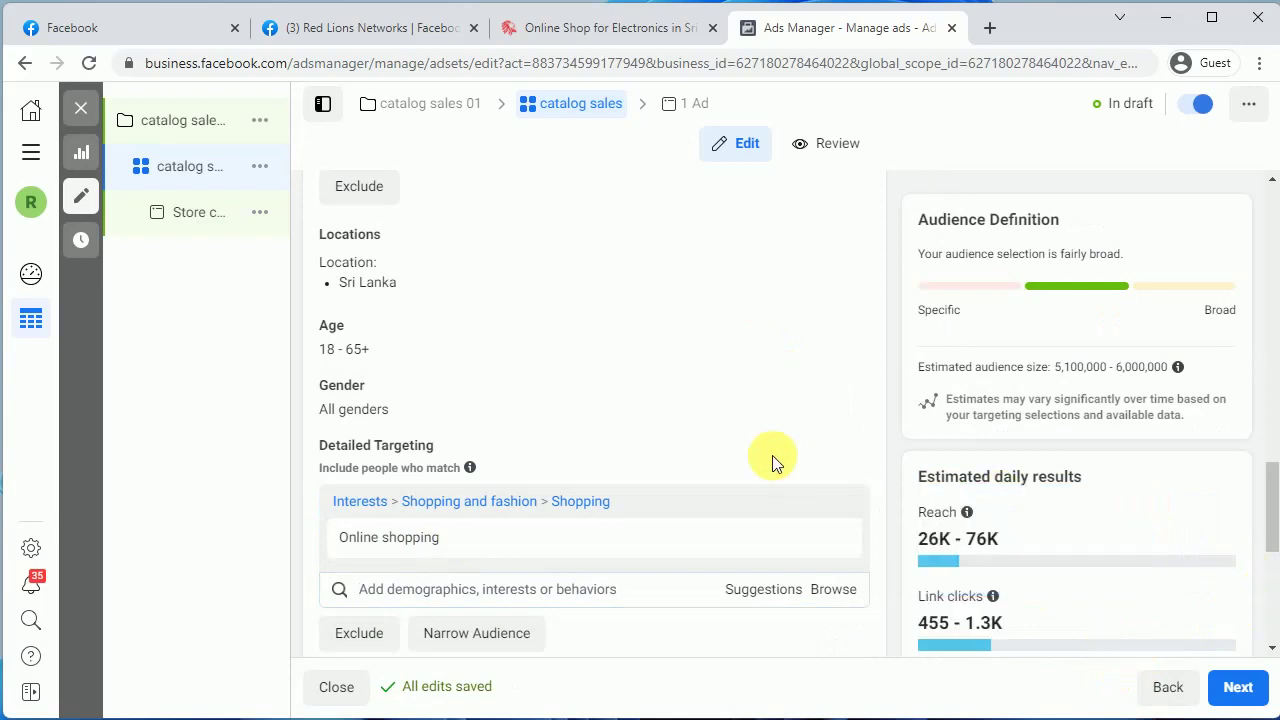
Add the suggested Engaged Shoppers behavior to the audience's detailed targeting.
scroll(777, 463, "down", 2)
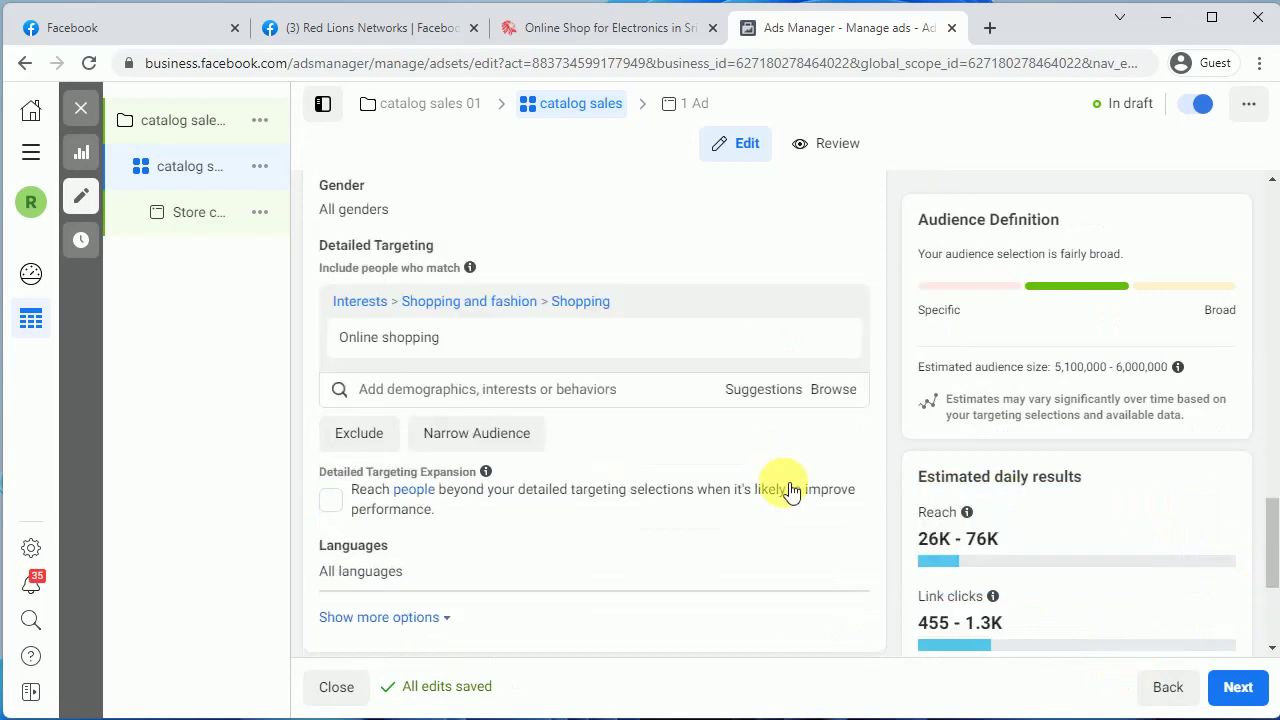
left_click(763, 390)
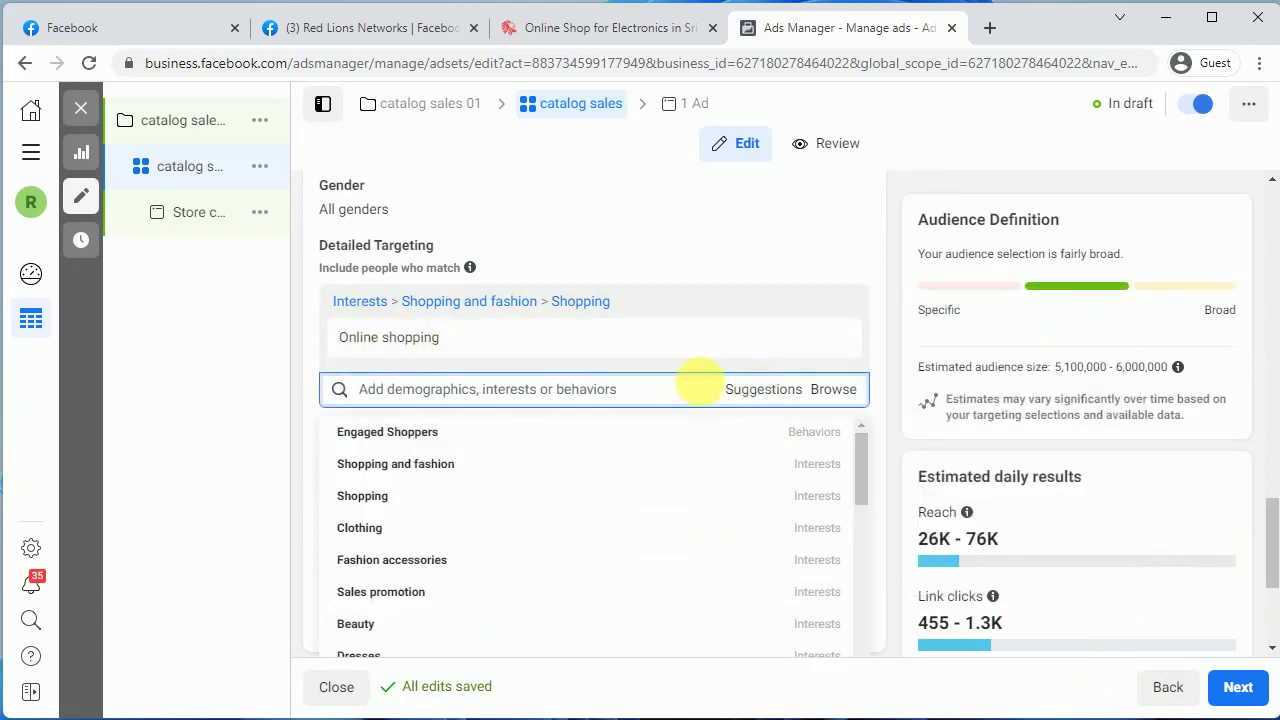
left_click(400, 432)
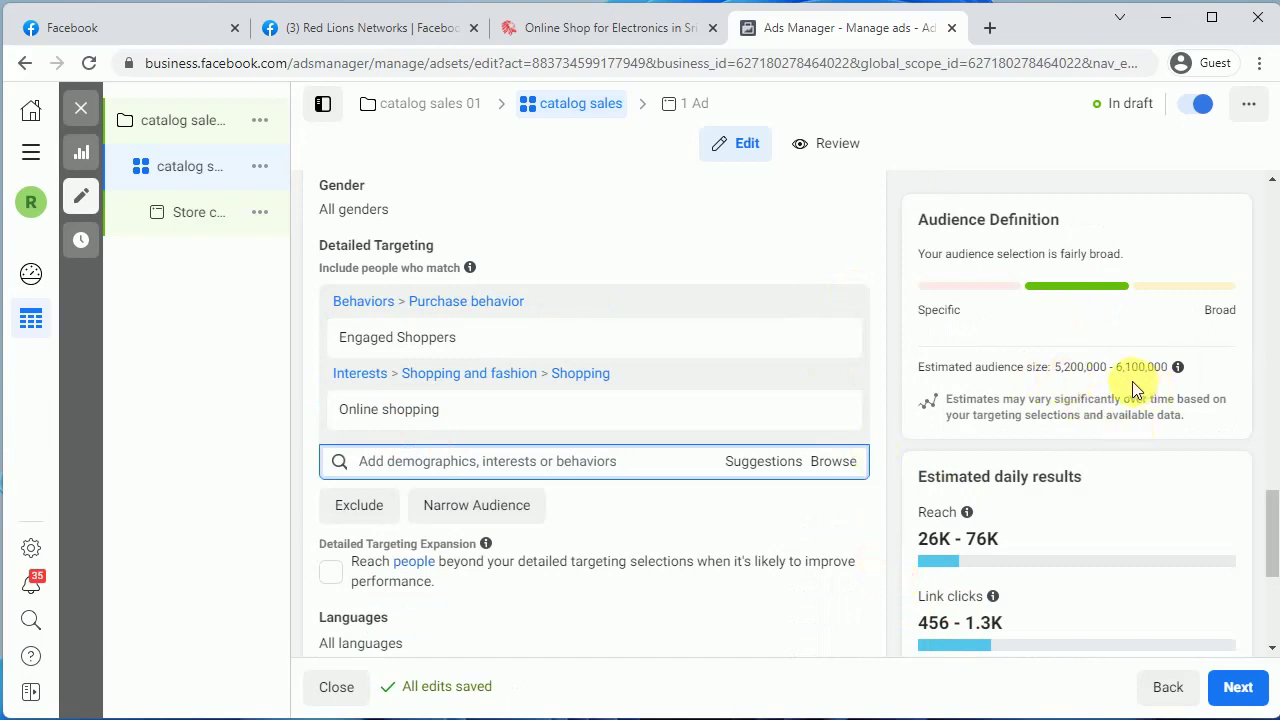
scroll(605, 419, "up", 1)
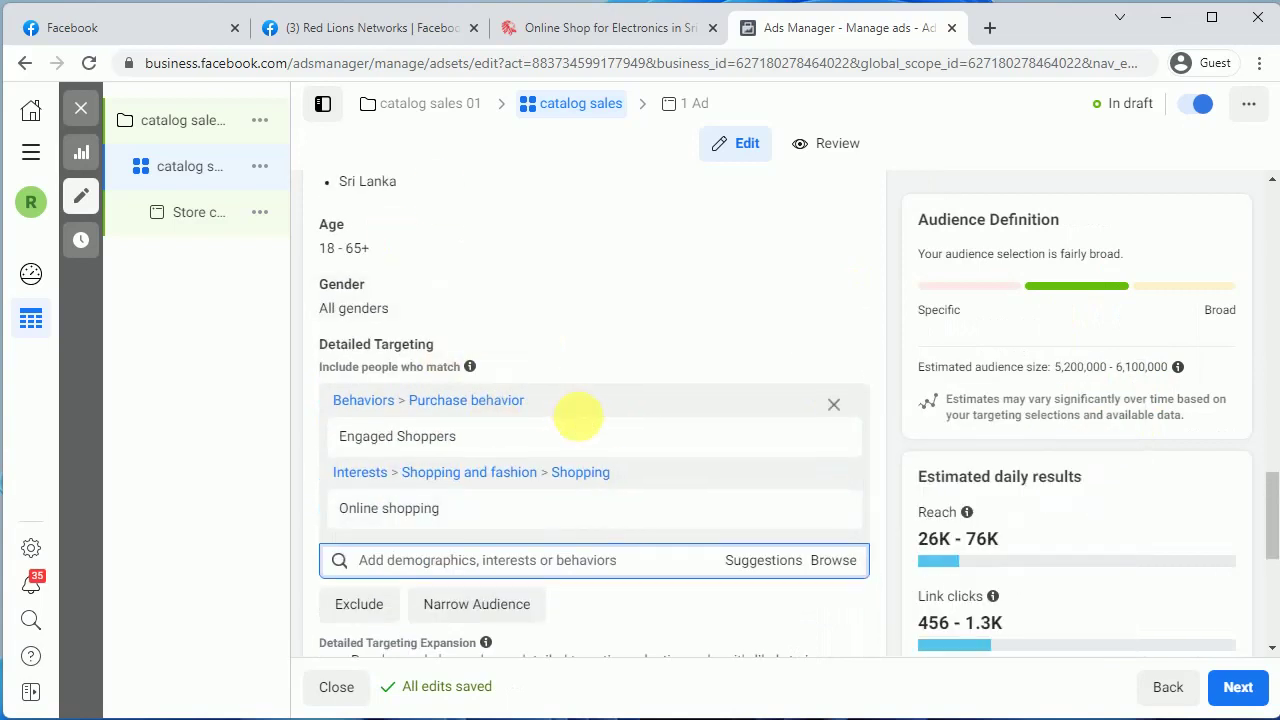
scroll(620, 460, "down", 3)
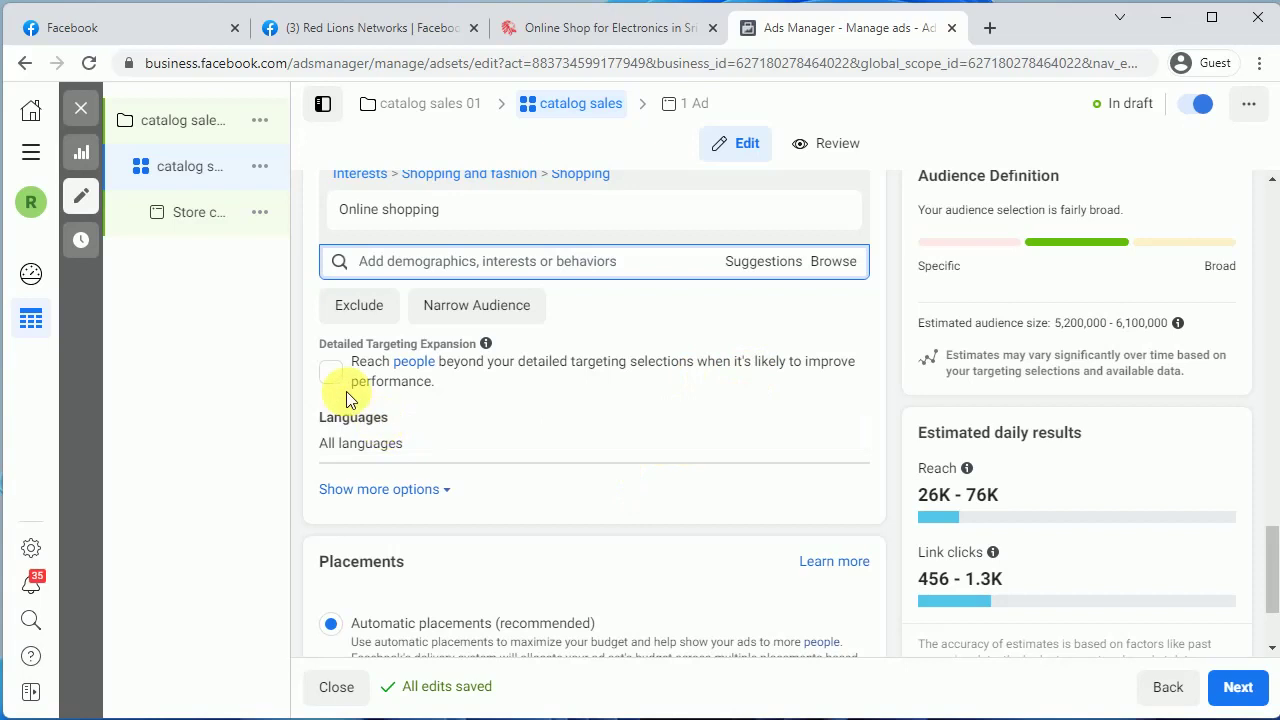
Enable detailed targeting expansion to reach people beyond the detailed targeting selections, and check the ad set's placement options.
left_click(331, 371)
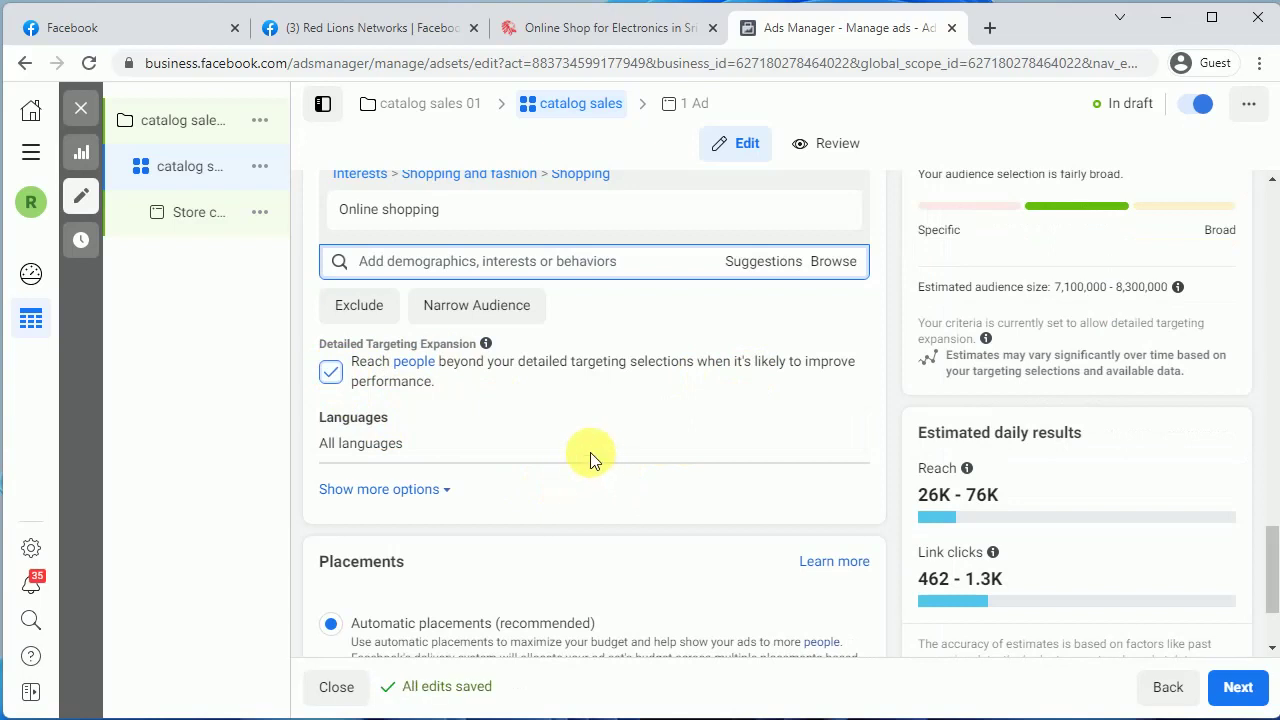
scroll(676, 478, "down", 2)
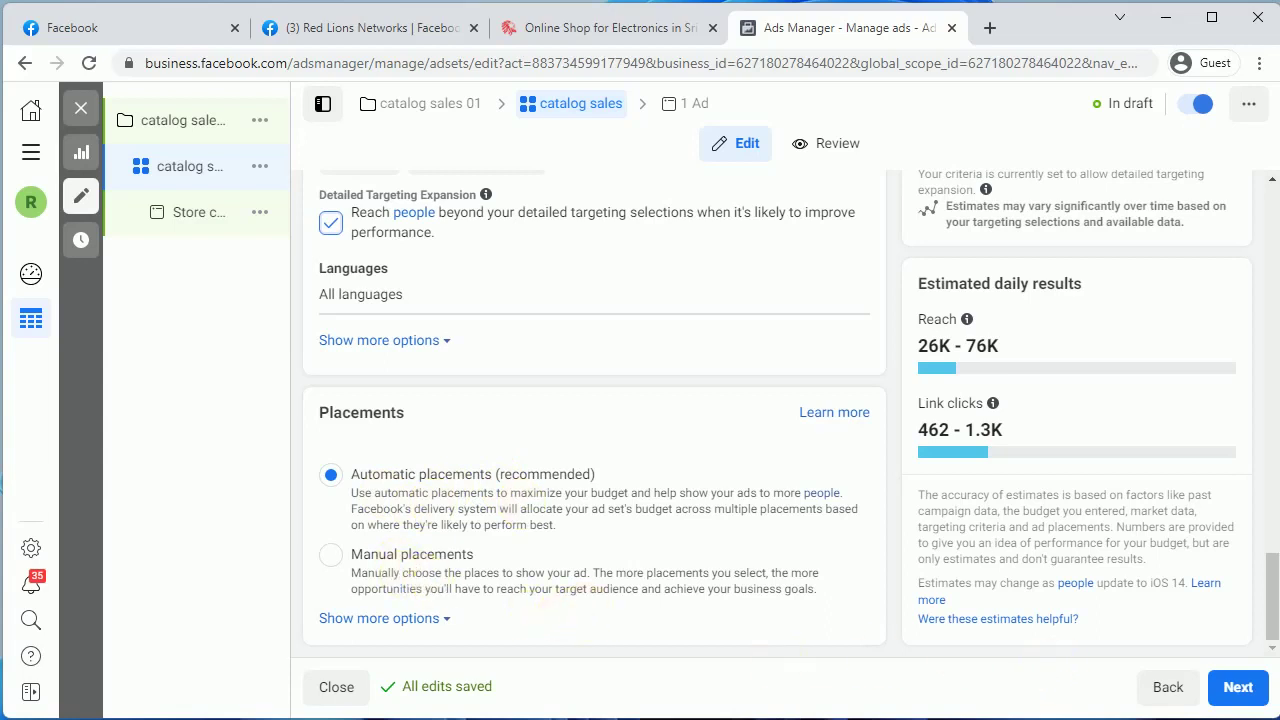
Open the Store collection ad under the catalog sales ad set and choose redlions.lk_official as its Instagram account.
left_click(183, 220)
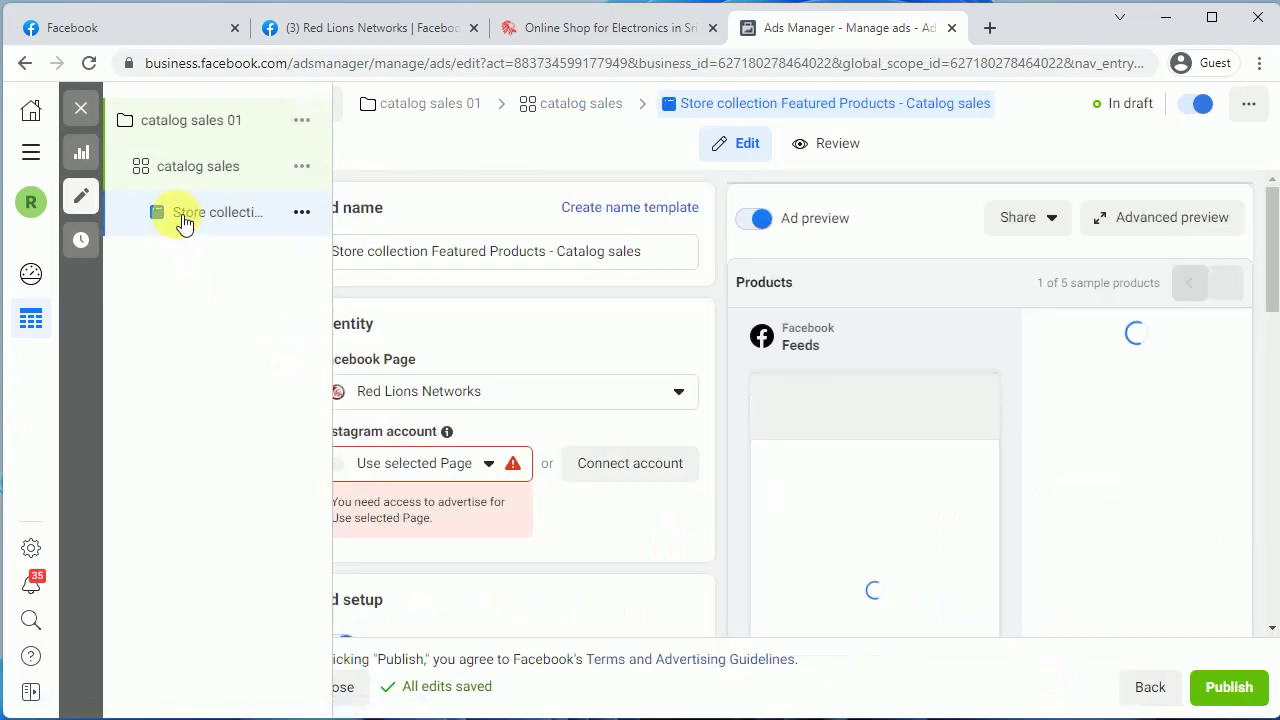
left_click(488, 465)
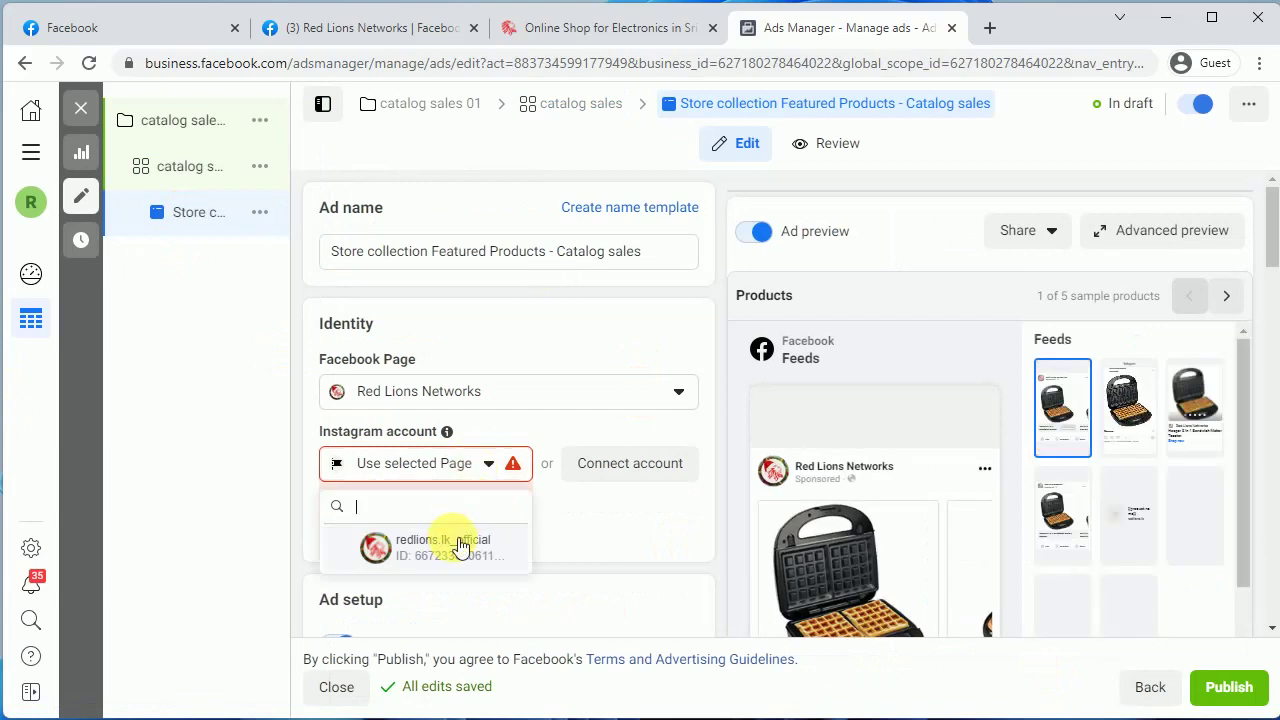
left_click(455, 543)
left_click_drag(658, 253, 305, 250)
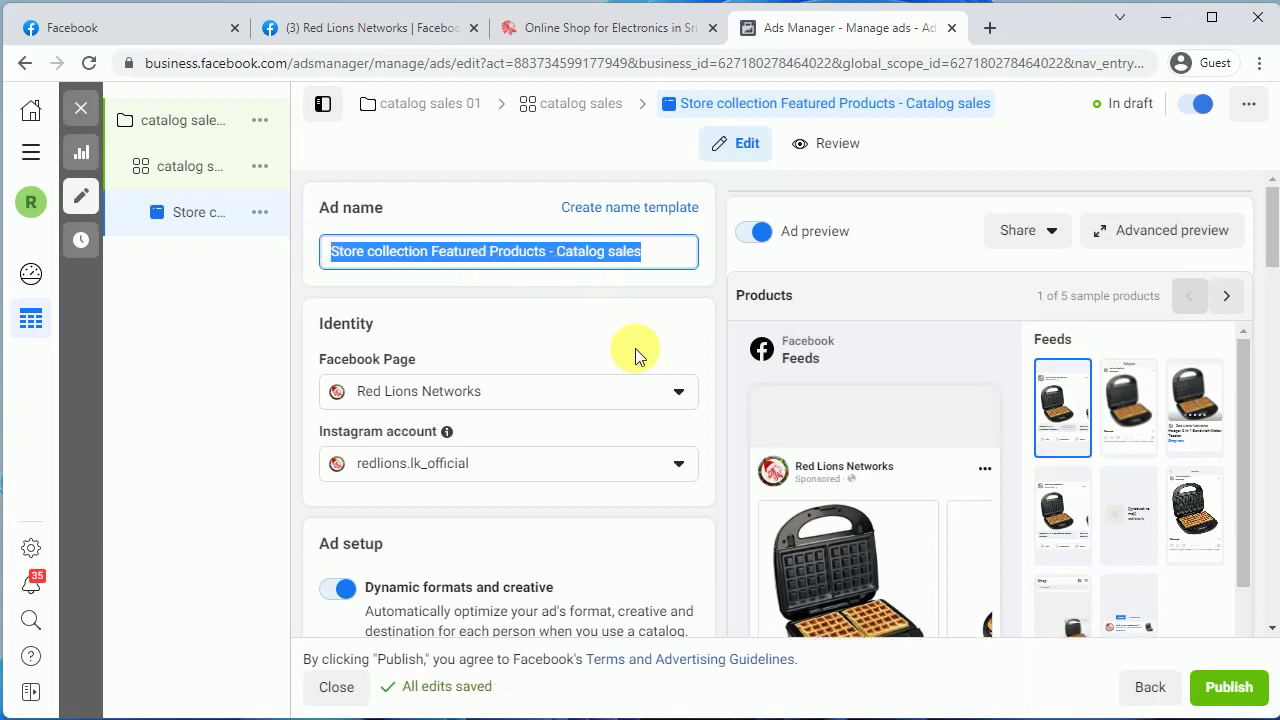
Examine the ad's dynamic format setup, creative and tracking settings, and browse the products in the Facebook feed preview carousel.
scroll(640, 400, "down", 5)
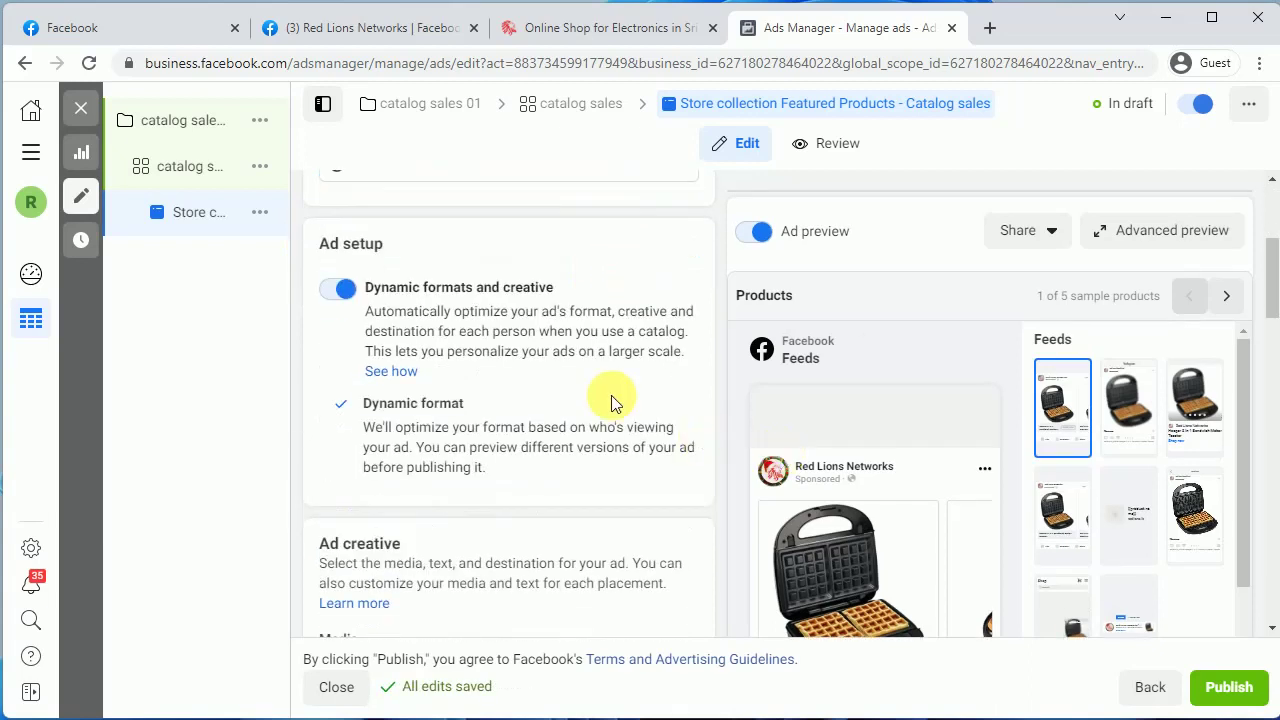
scroll(610, 395, "down", 1)
scroll(605, 390, "up", 1)
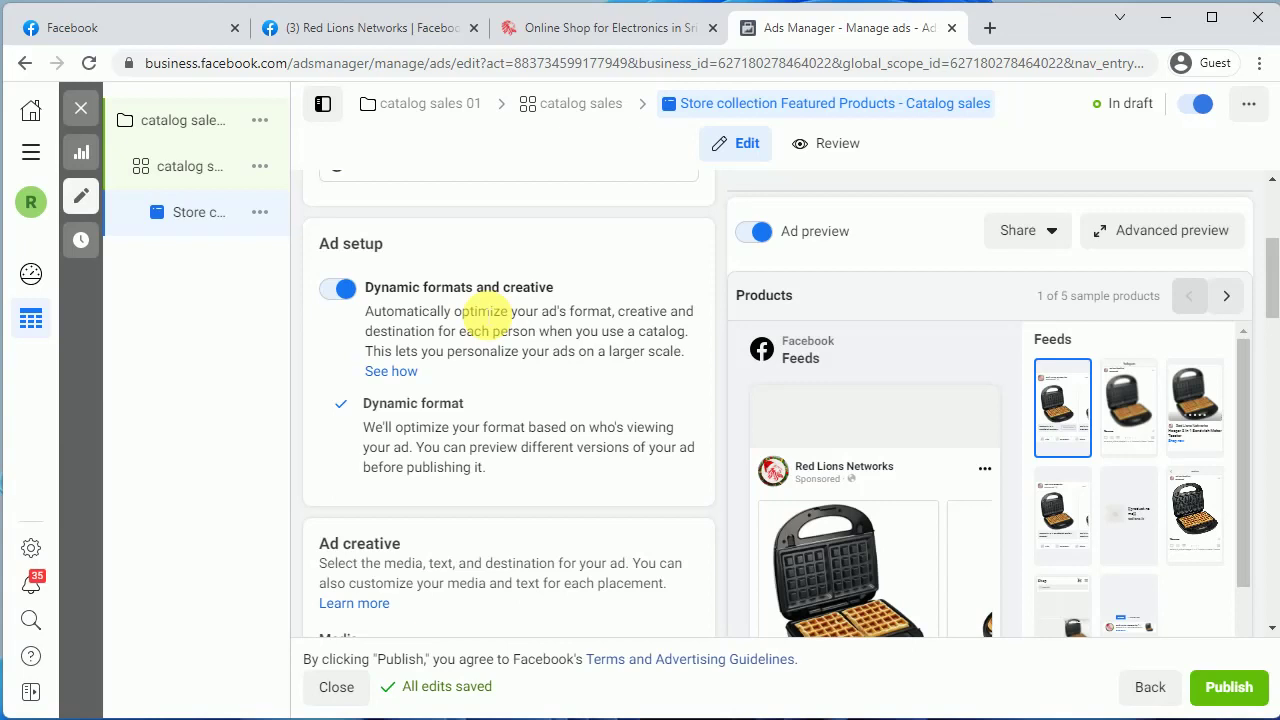
scroll(897, 530, "down", 2)
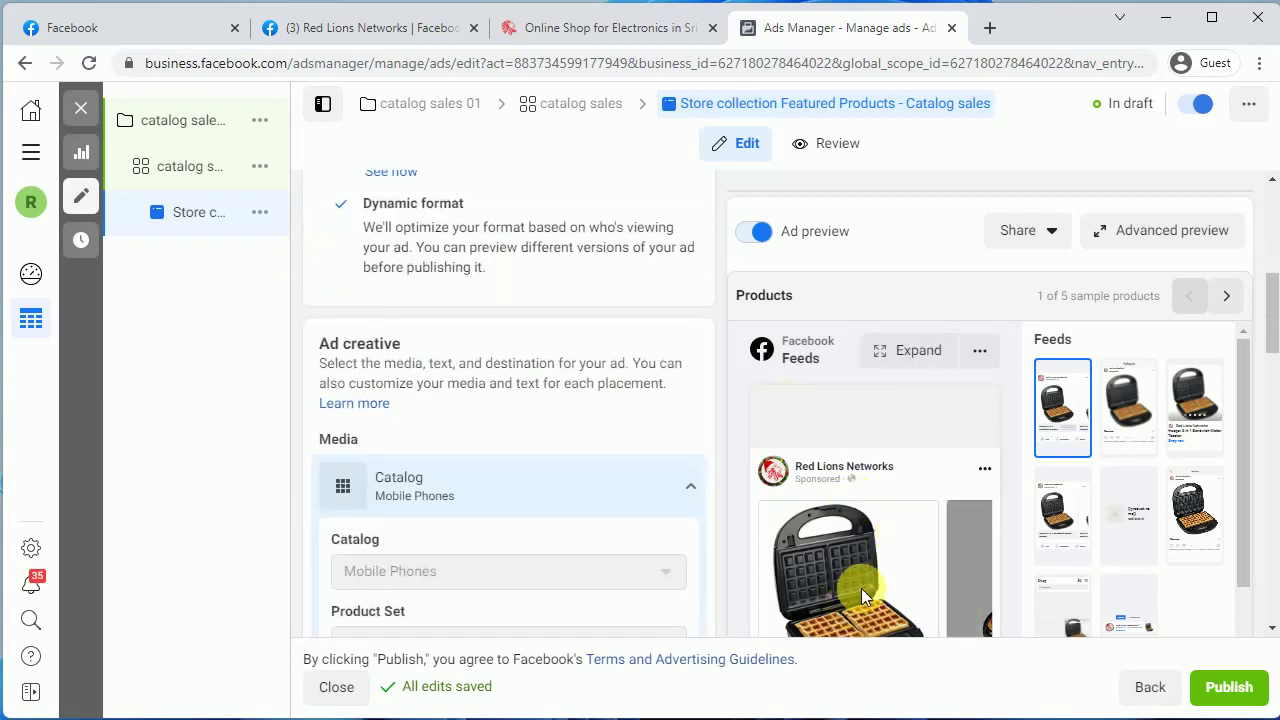
scroll(861, 588, "down", 10)
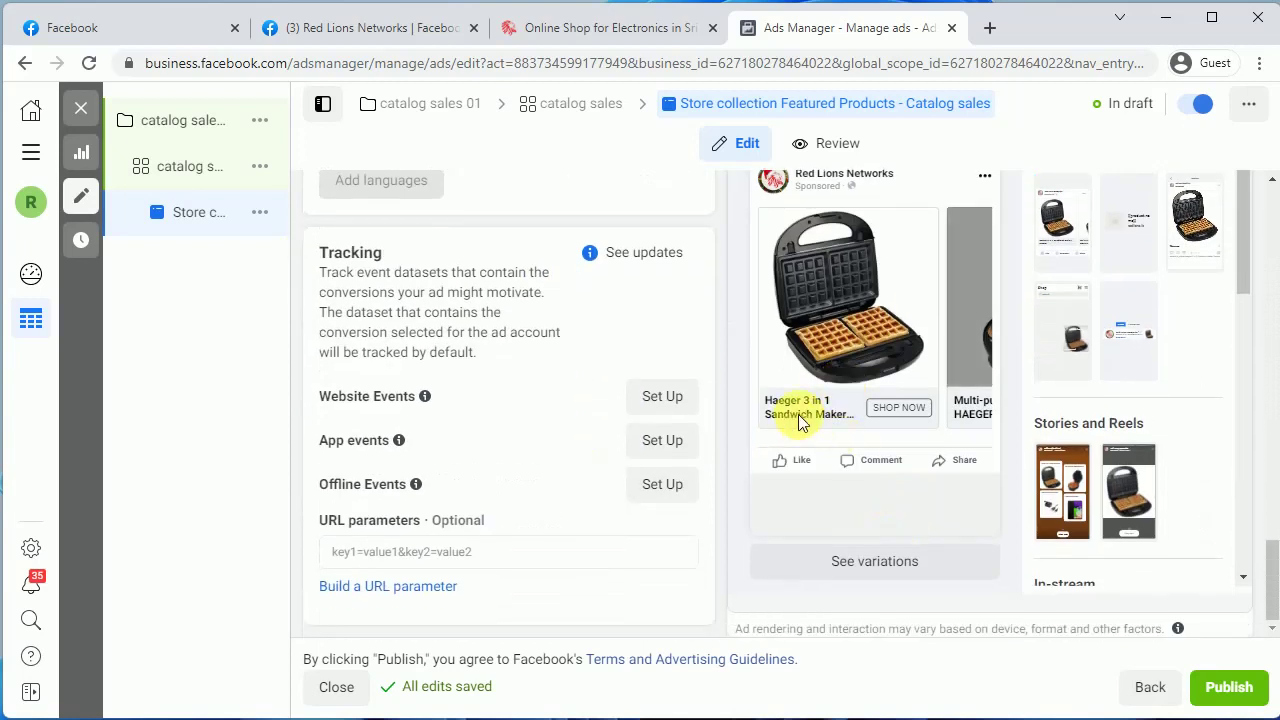
left_click(940, 364)
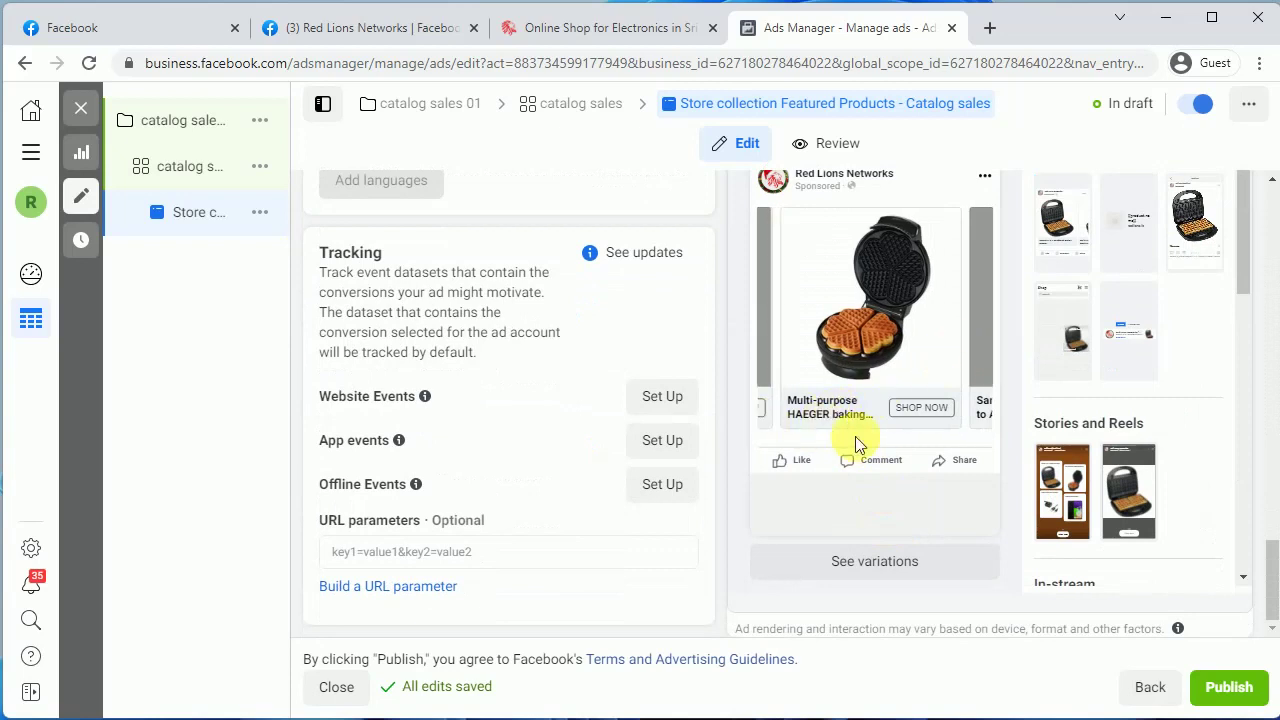
left_click(975, 355)
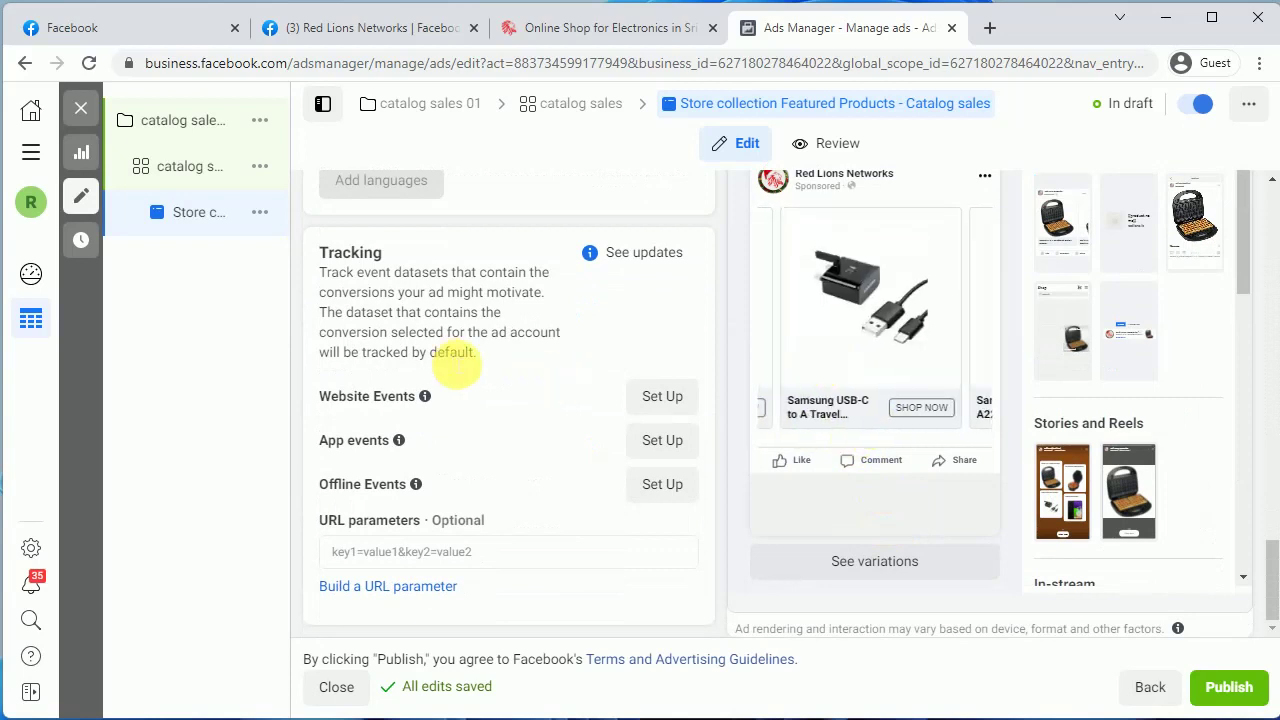
scroll(510, 390, "up", 6)
scroll(510, 390, "up", 5)
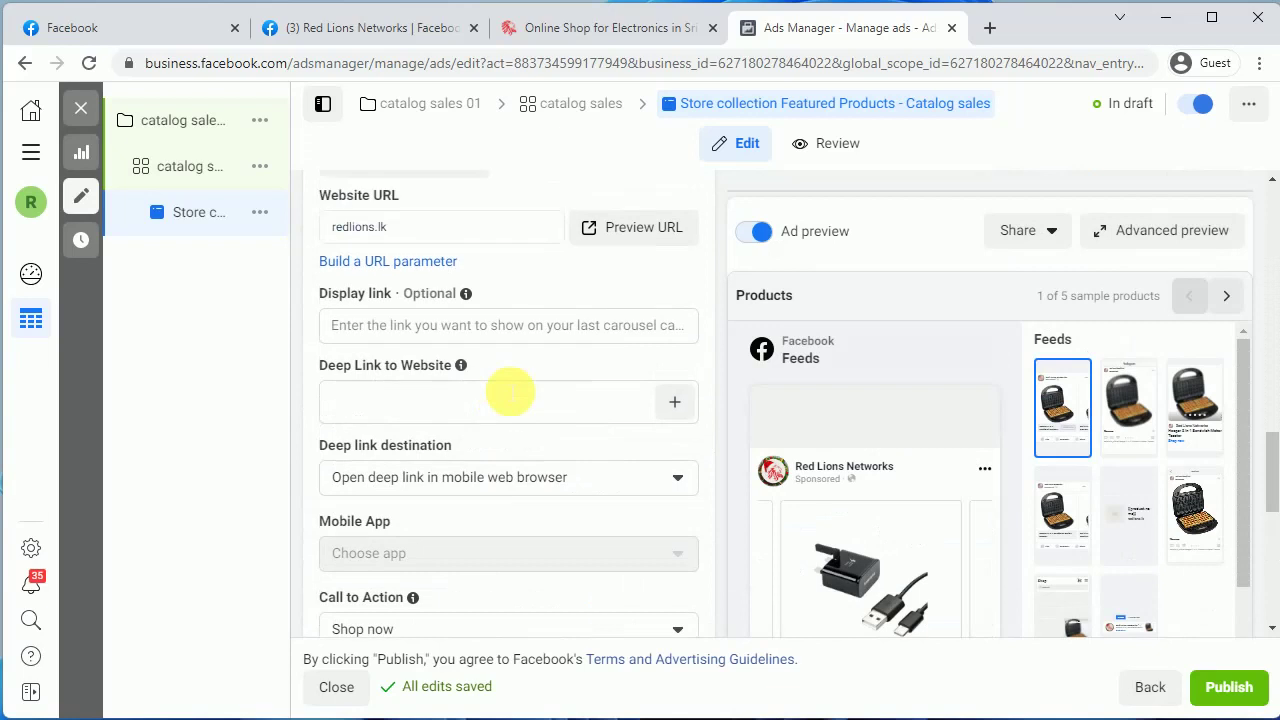
scroll(502, 390, "up", 5)
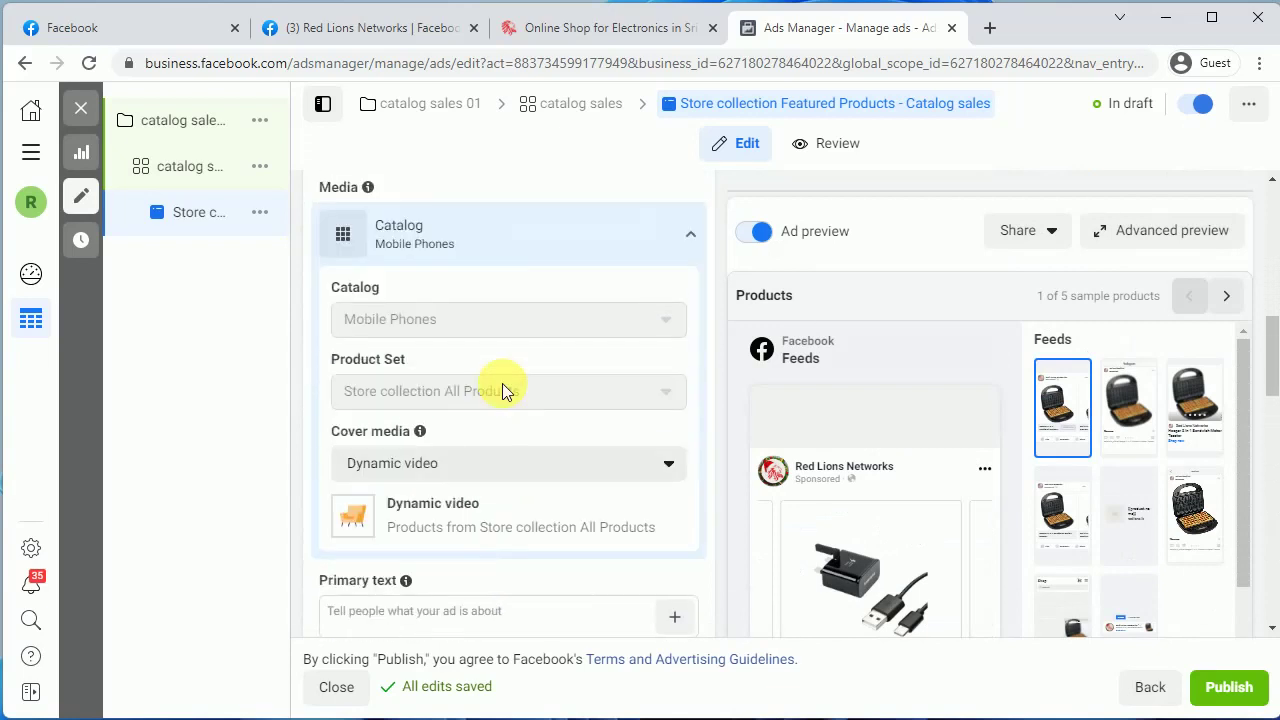
scroll(502, 383, "up", 4)
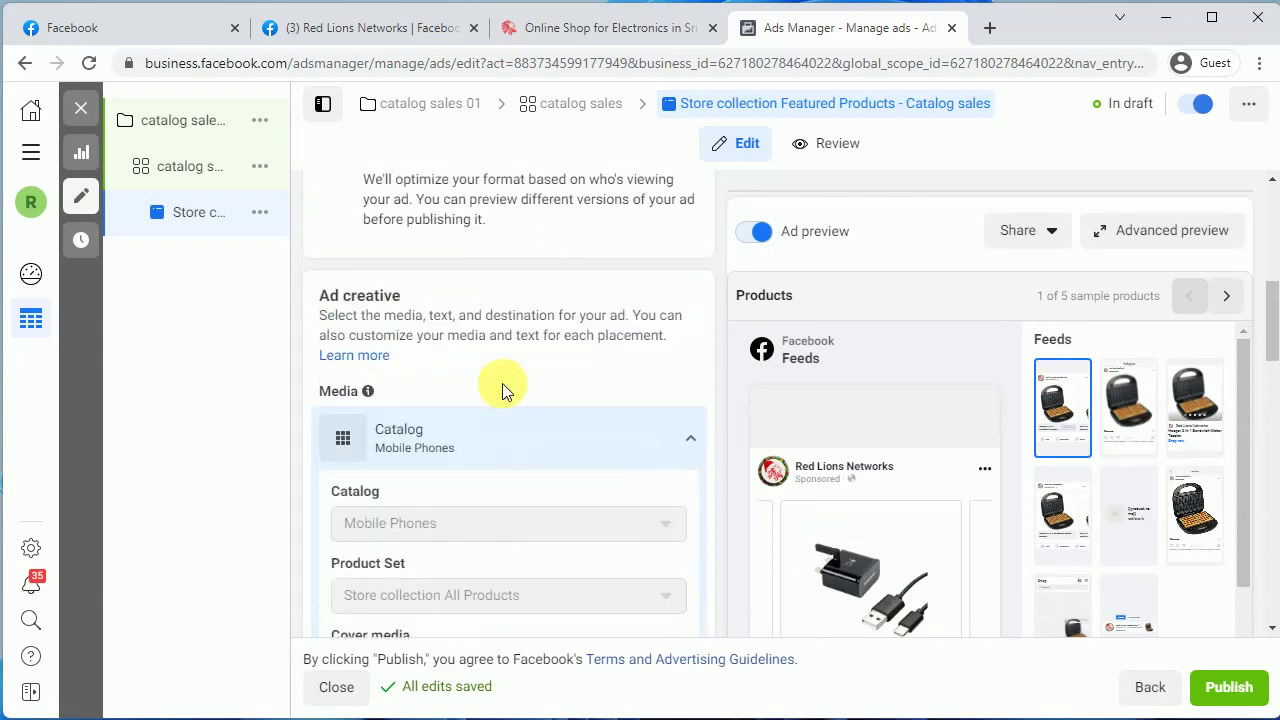
Use the catalog's Price field as the ad's description and check it in the feed preview.
scroll(450, 456, "down", 5)
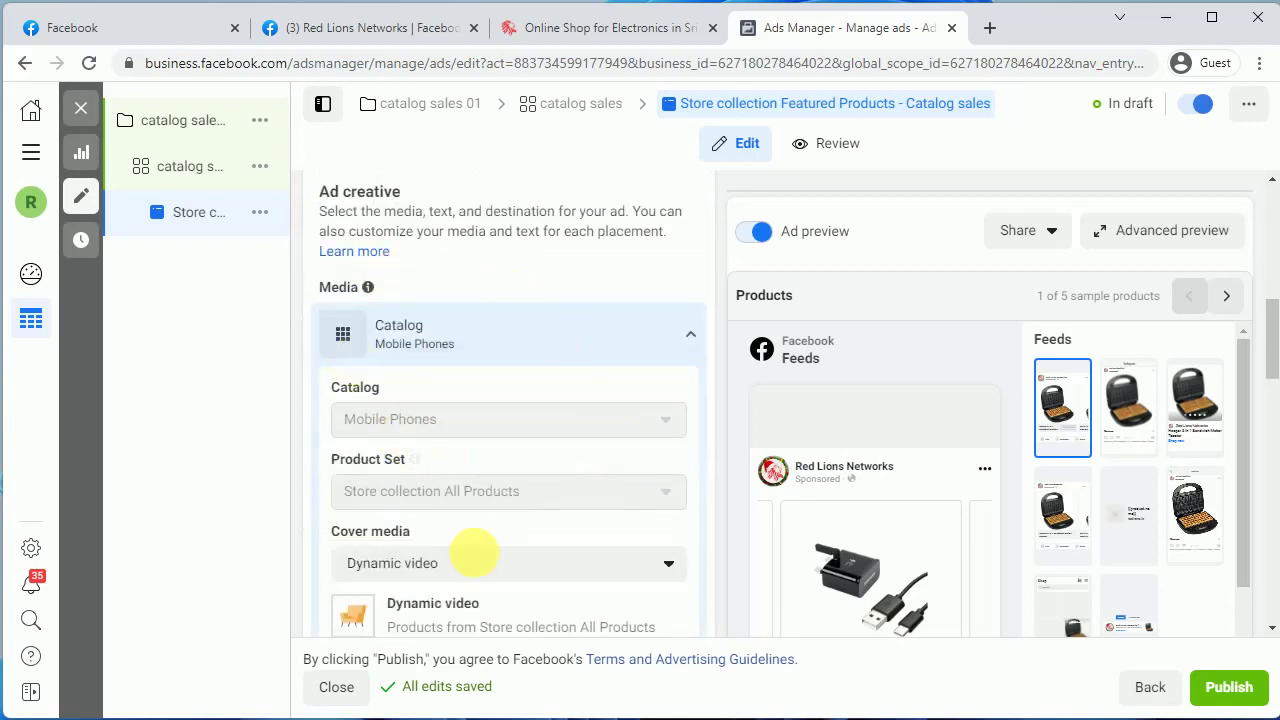
scroll(467, 416, "down", 1)
scroll(467, 416, "down", 3)
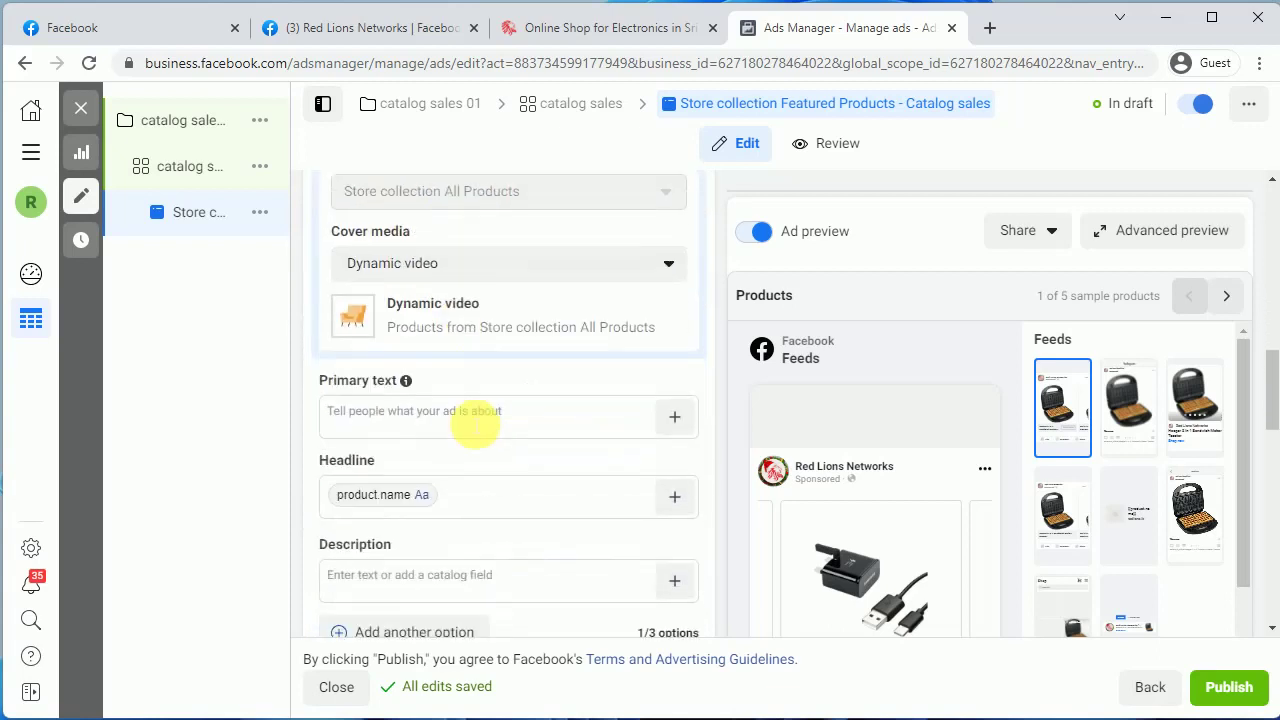
scroll(475, 425, "down", 1)
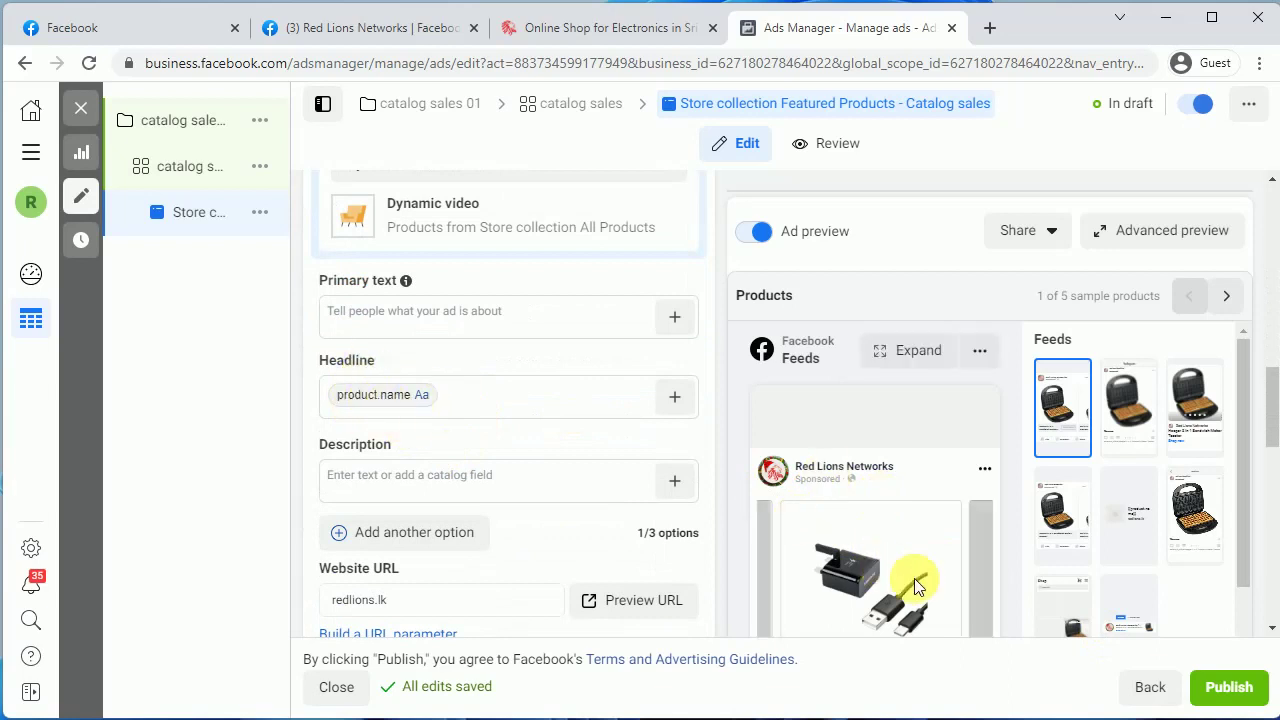
left_click(670, 481)
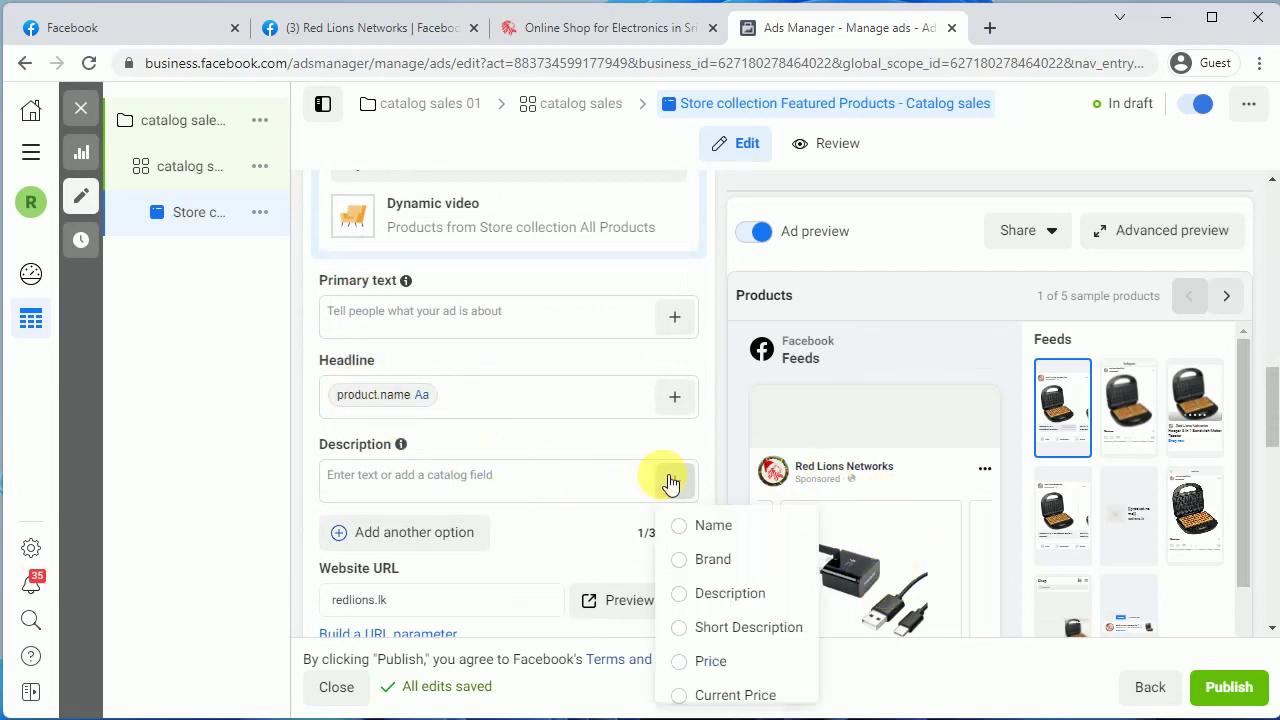
left_click(726, 664)
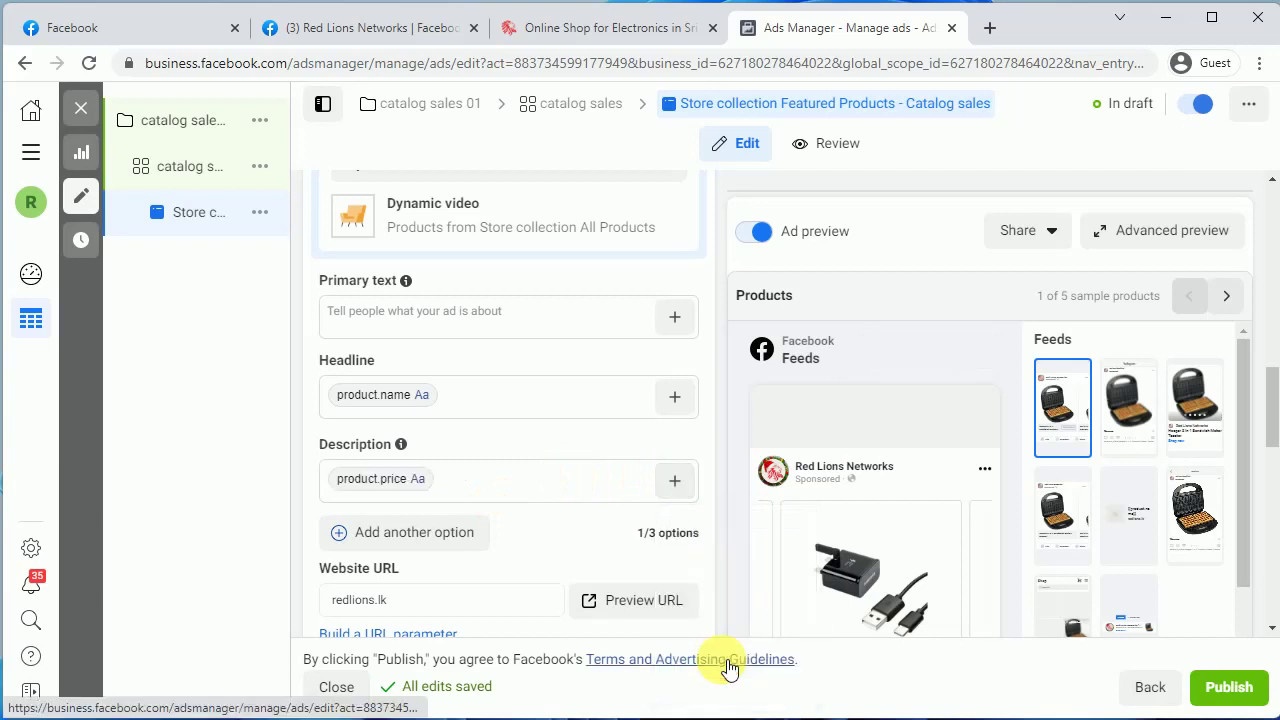
scroll(935, 580, "down", 10)
scroll(935, 576, "down", 1)
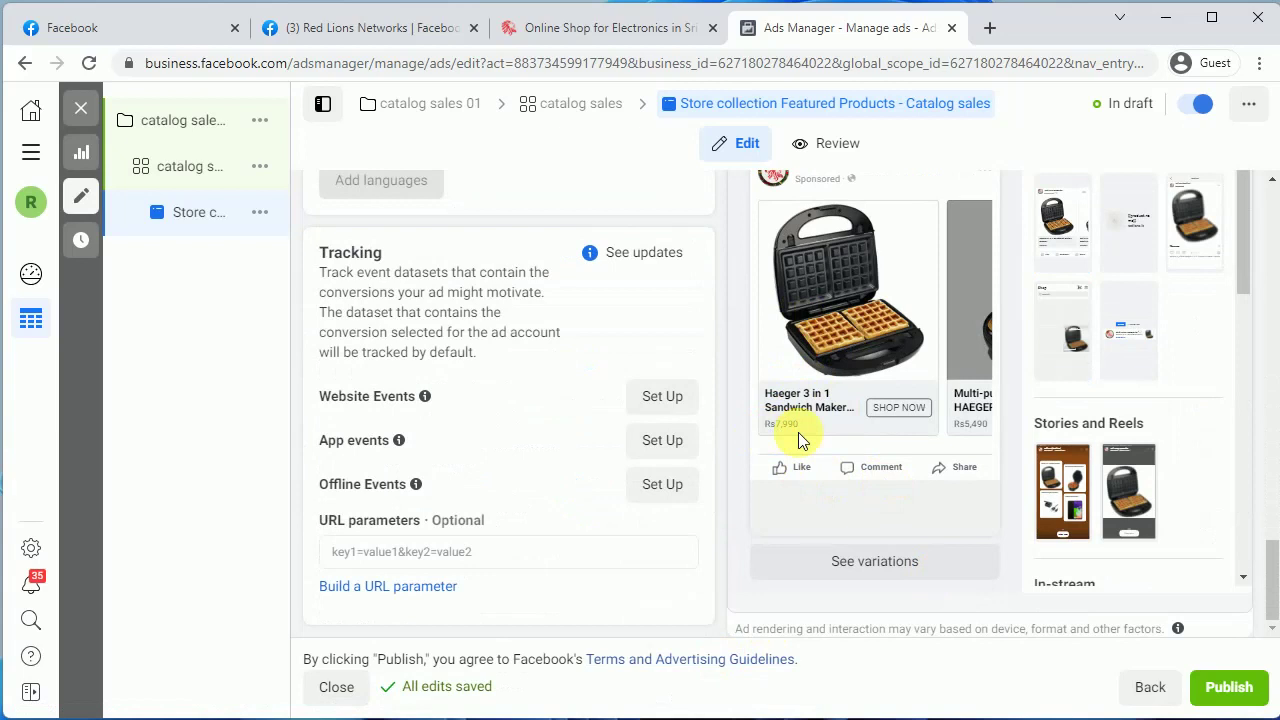
Examine the ad's website URL, display link, deep link settings and the available call to action options.
scroll(591, 343, "up", 5)
scroll(600, 347, "up", 3)
scroll(600, 350, "up", 2)
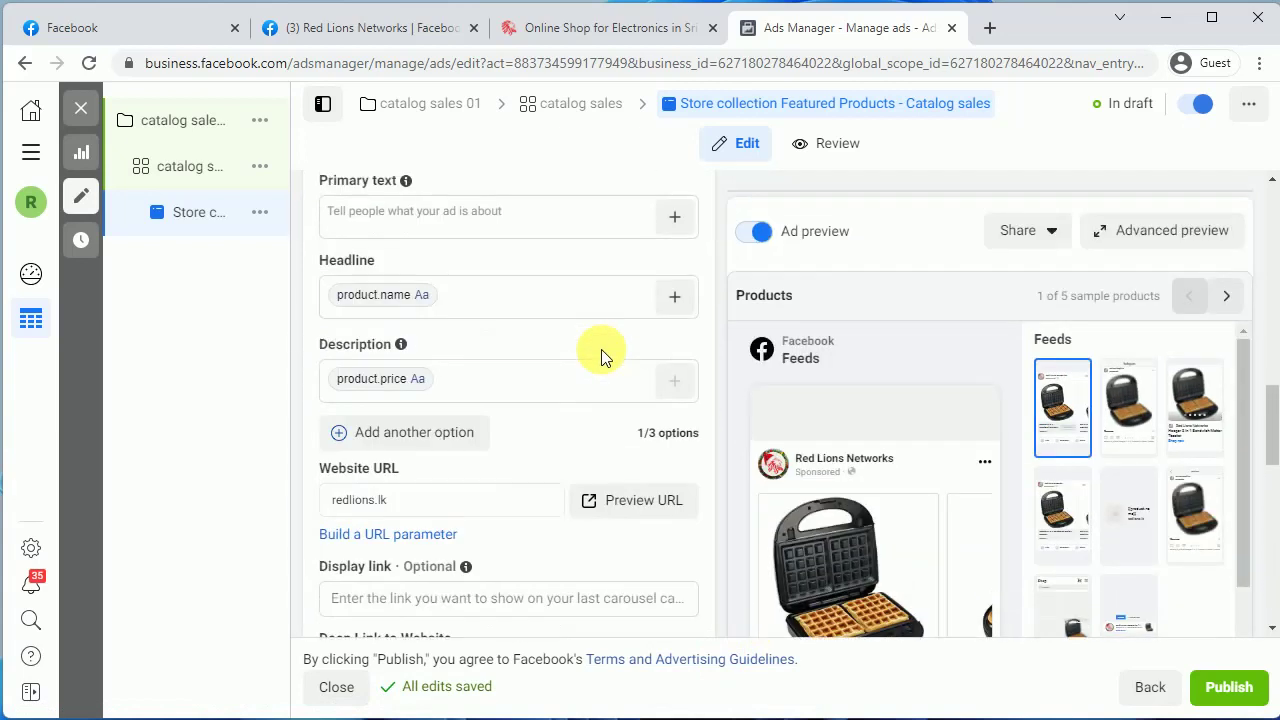
scroll(550, 472, "down", 2)
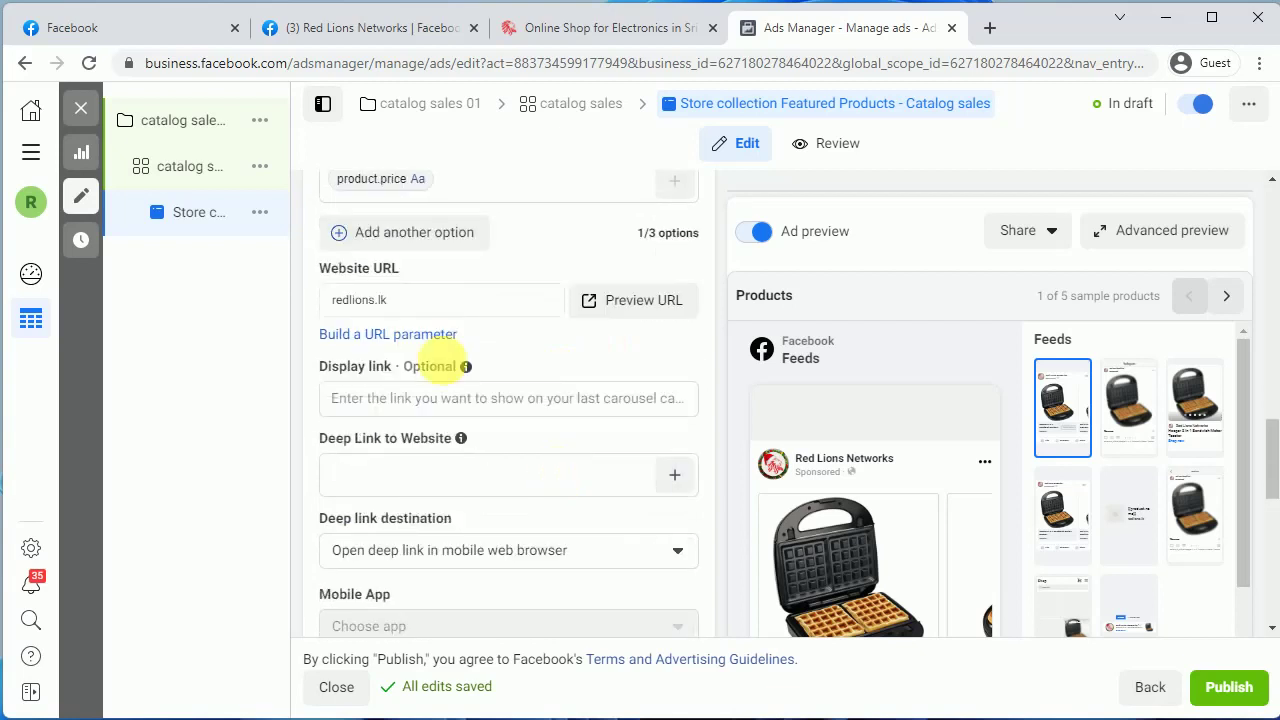
left_click_drag(426, 305, 308, 288)
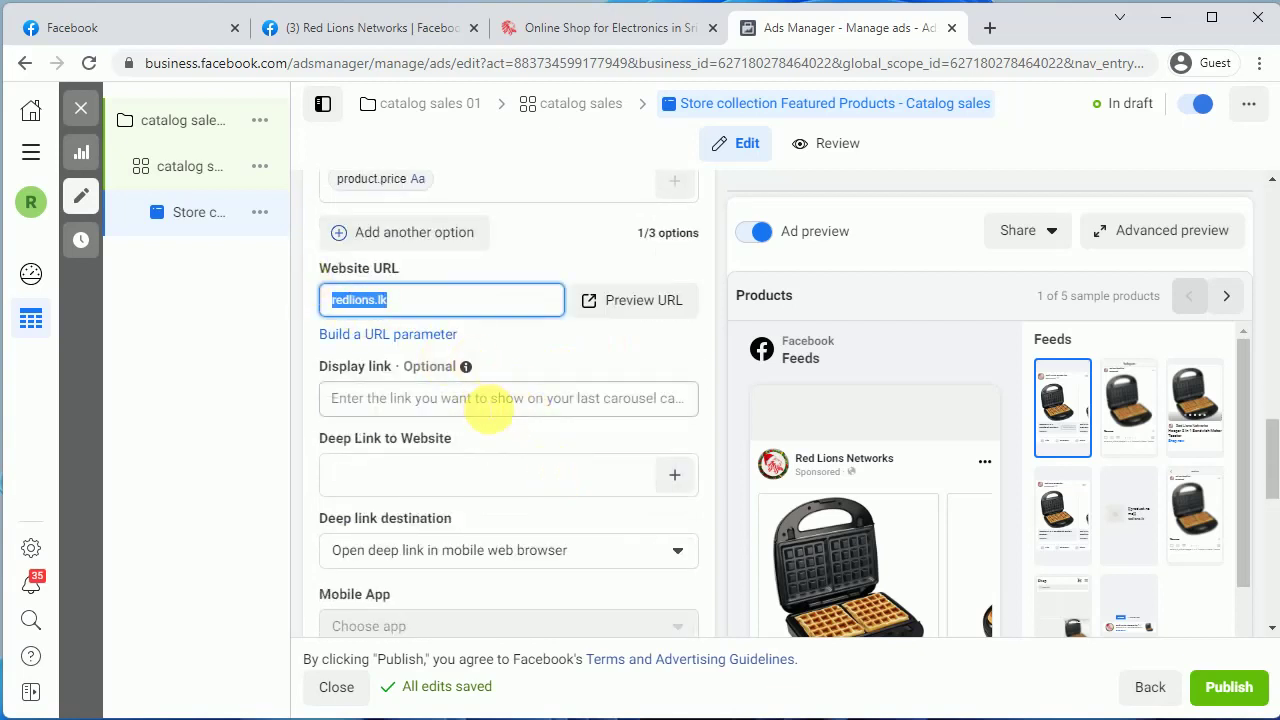
left_click(492, 408)
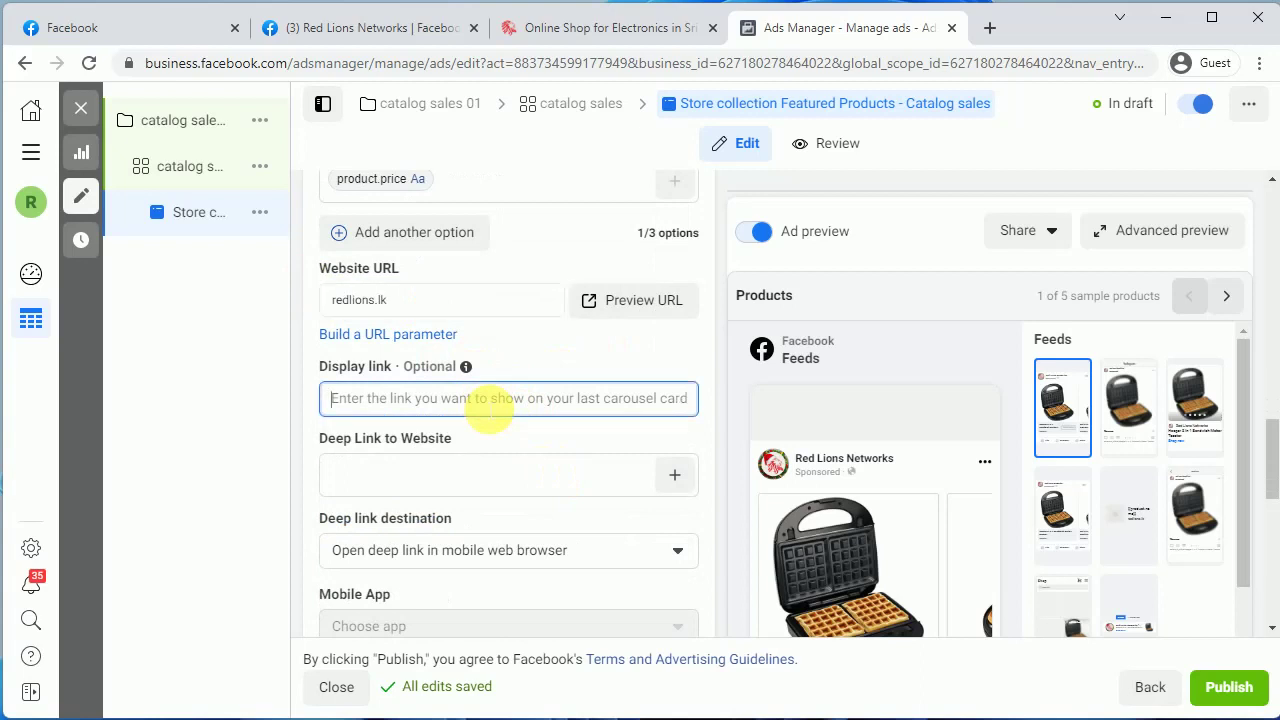
scroll(491, 491, "down", 1)
left_click(428, 379)
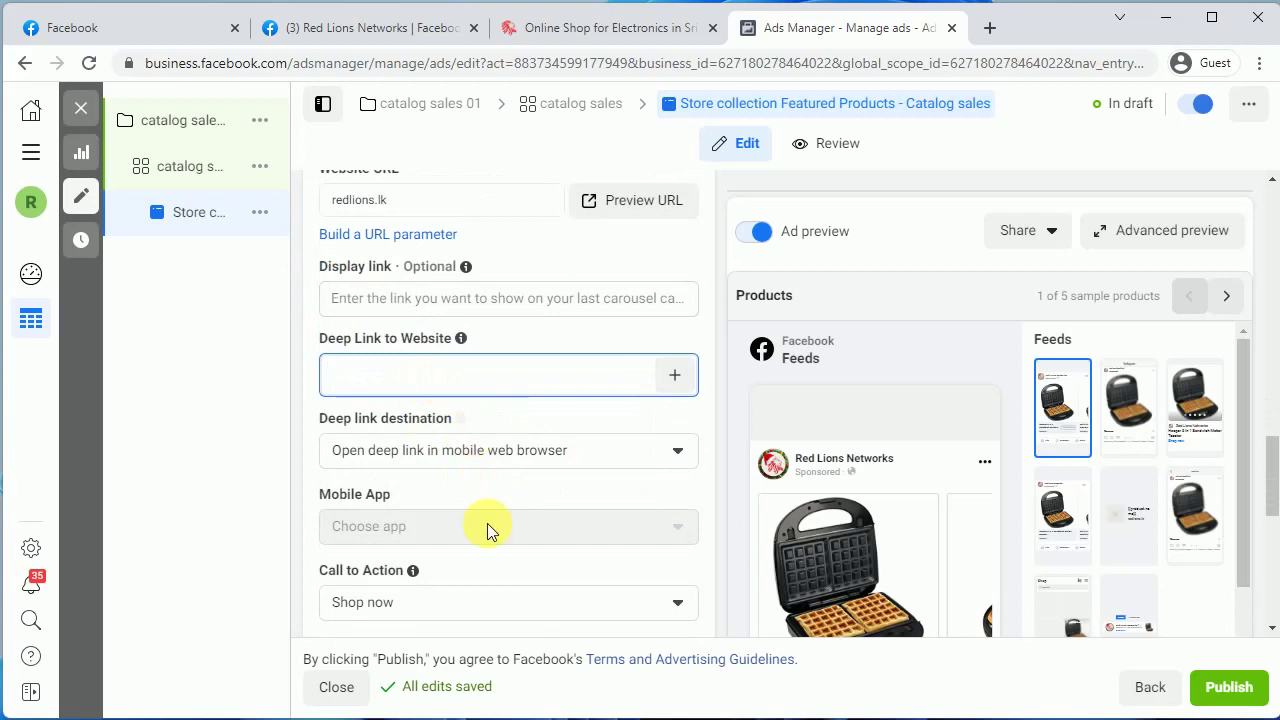
scroll(536, 523, "down", 2)
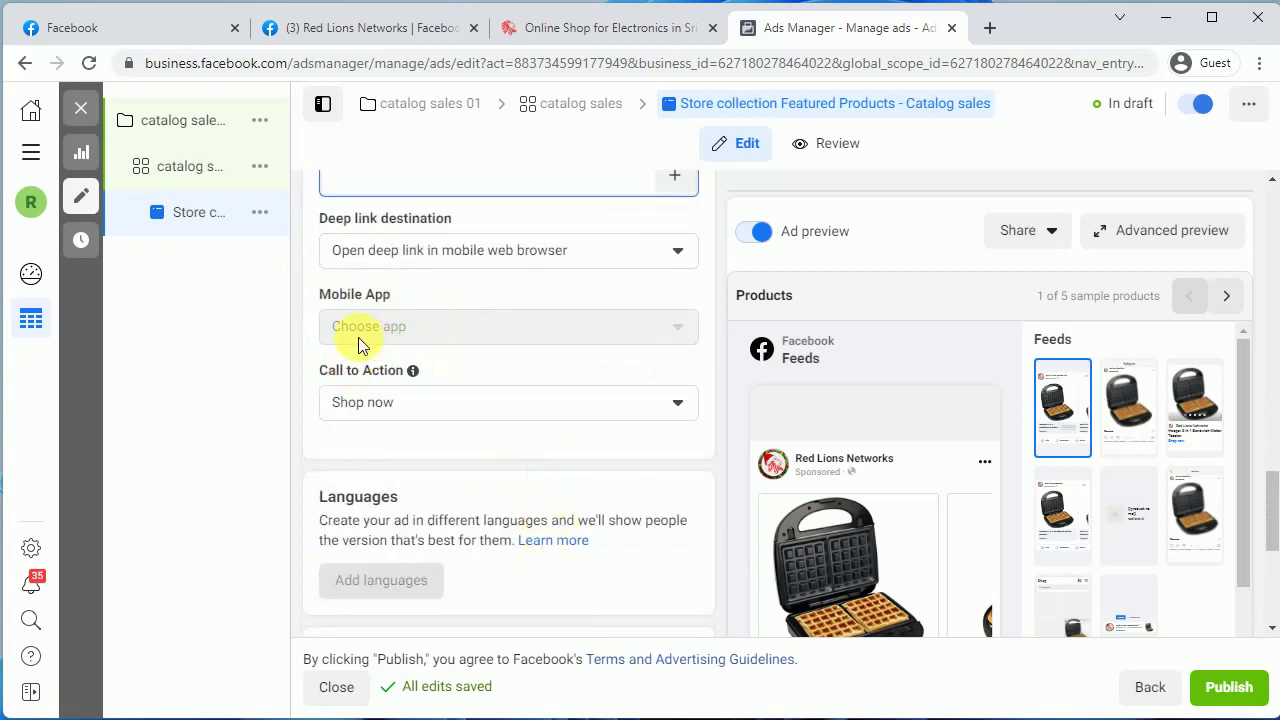
left_click(509, 394)
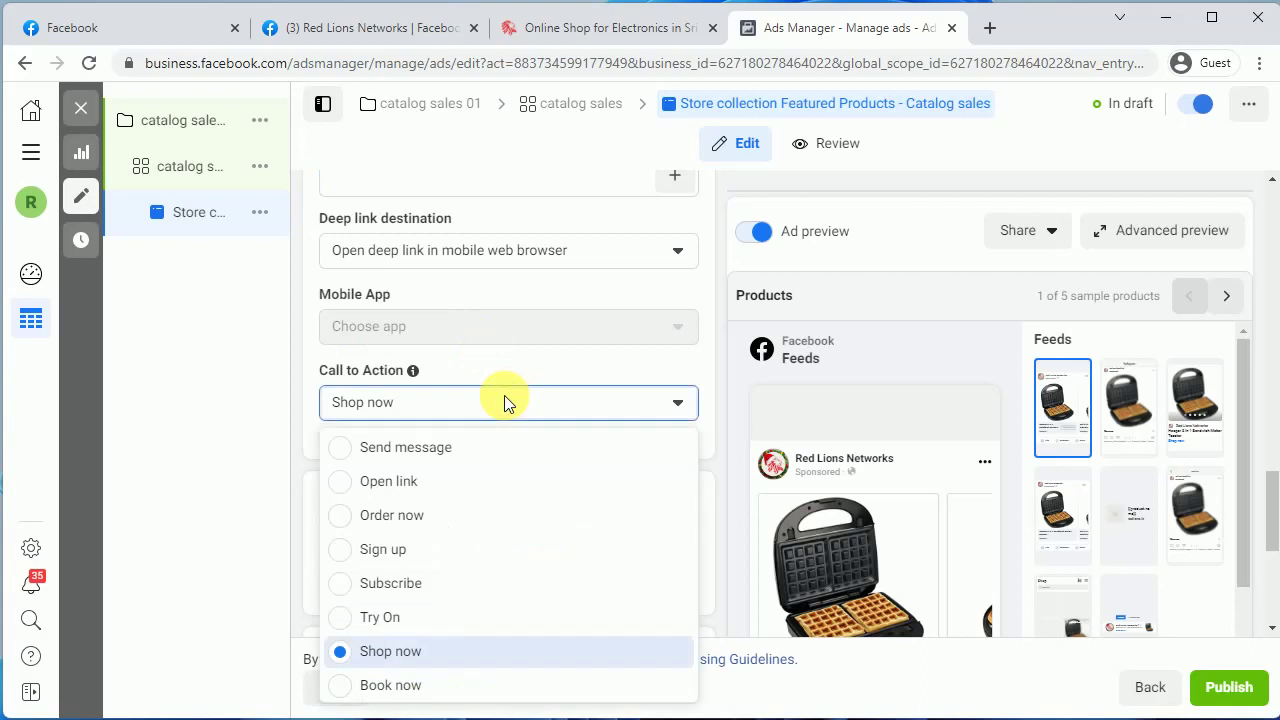
left_click(504, 395)
Publish the catalog sales campaign with its ad set and Store collection ad.
scroll(874, 537, "down", 4)
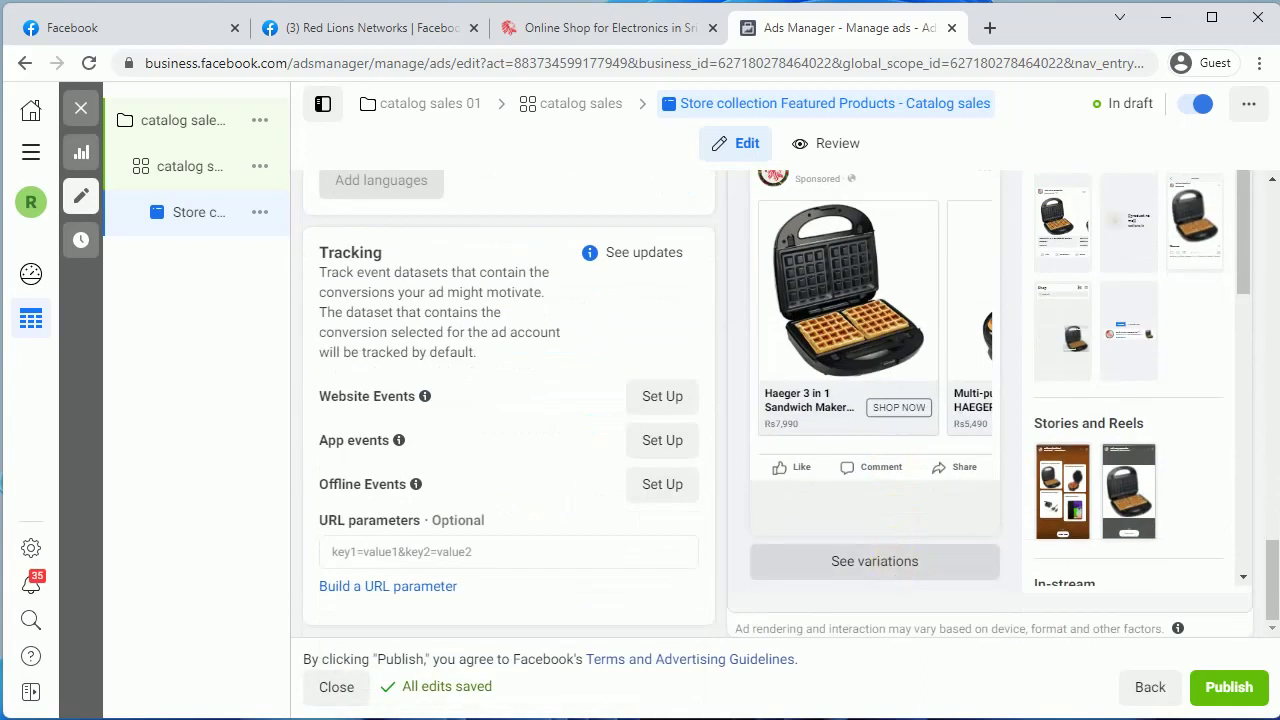
left_click(1231, 690)
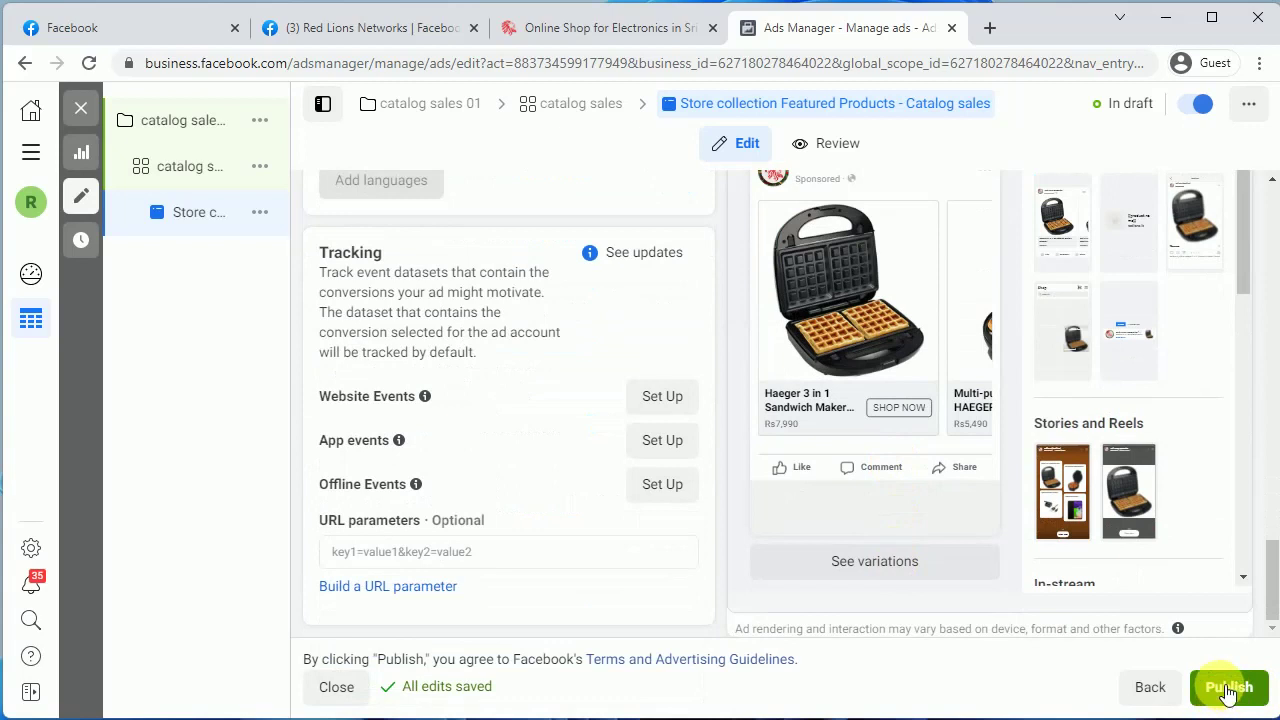